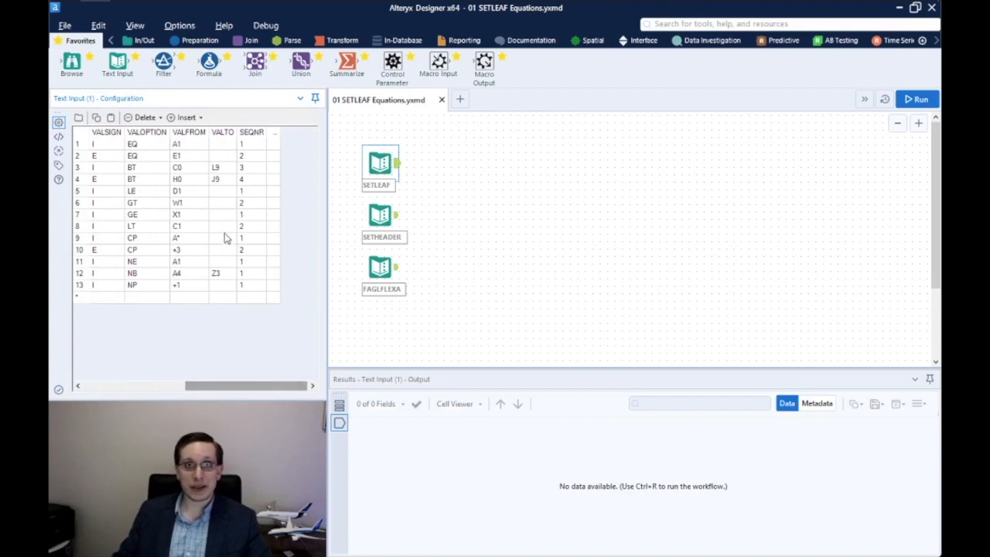
Review SETLEAF's VALOPTION, VALFROM/VALTO range and VALSIGN values across its 13 rows
{"action": "left_click_drag", "start_coordinate": [216, 386], "coordinate": [194, 386]}
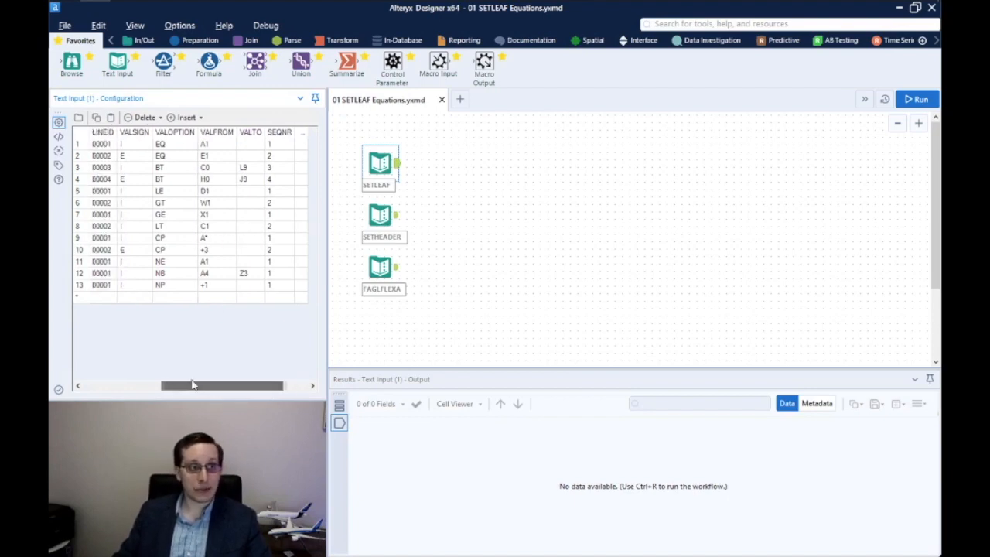
{"action": "left_click_drag", "start_coordinate": [177, 147], "coordinate": [173, 298]}
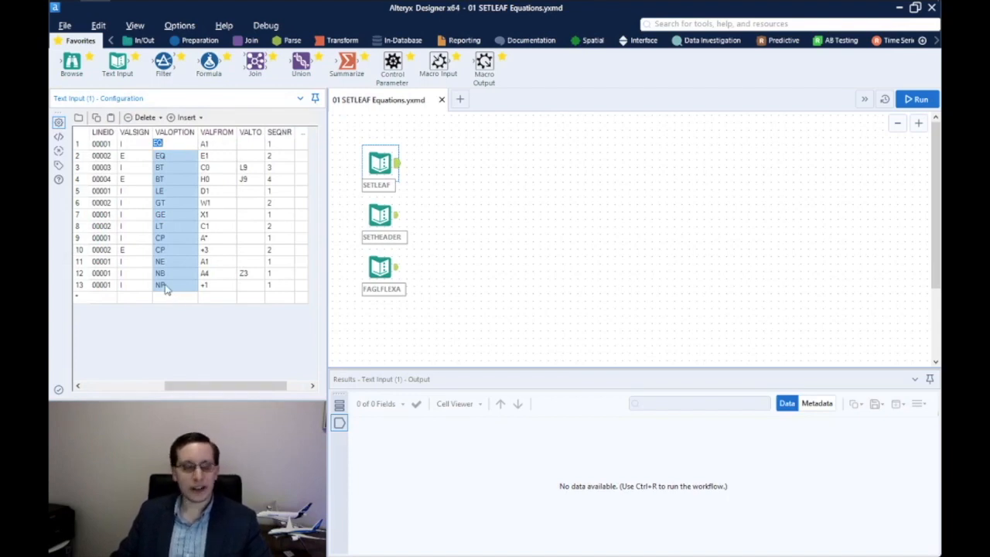
{"action": "left_click_drag", "start_coordinate": [219, 147], "coordinate": [263, 287]}
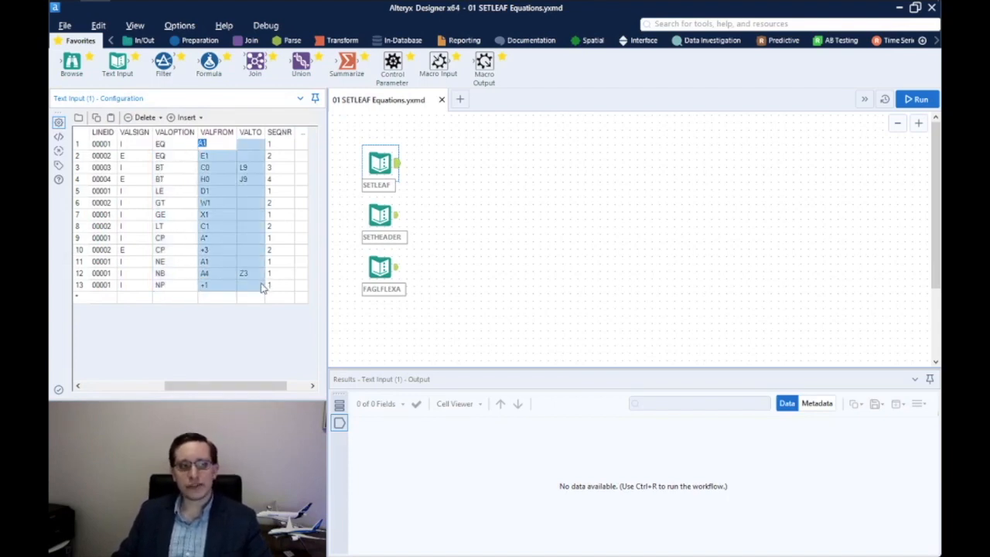
{"action": "left_click_drag", "start_coordinate": [130, 145], "coordinate": [132, 304]}
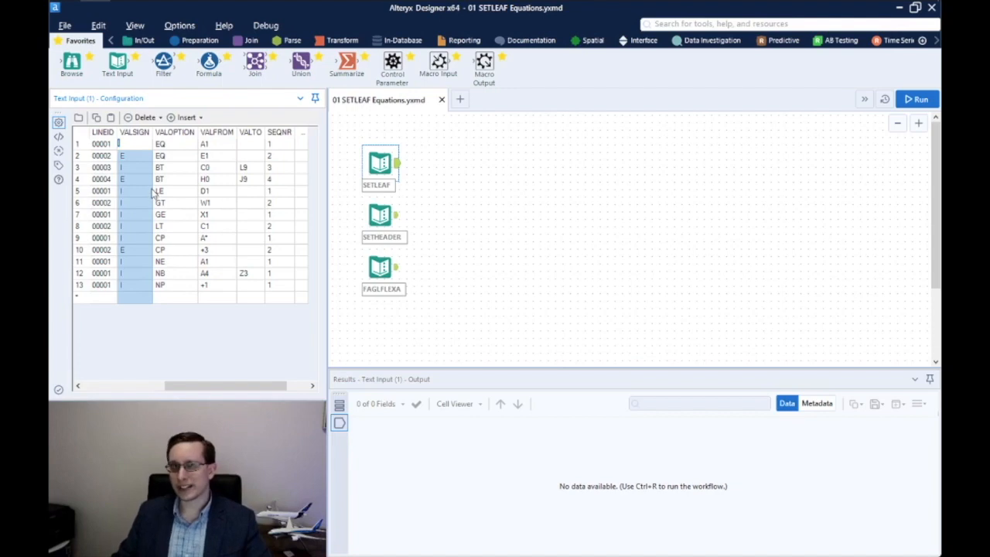
Review the SETHEADER table's RACCT field names and the FAGLFLEXA table
{"action": "left_click", "coordinate": [383, 217]}
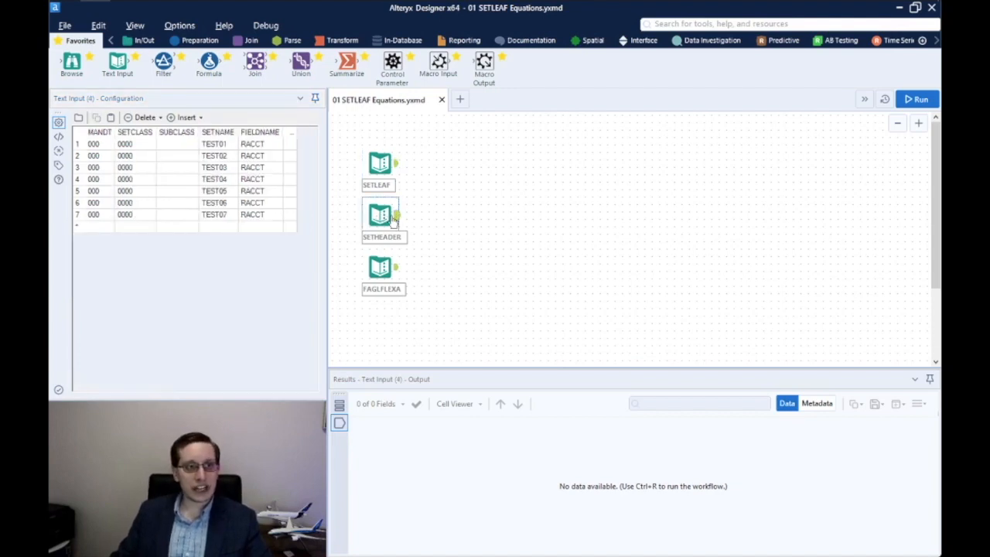
{"action": "left_click_drag", "start_coordinate": [267, 144], "coordinate": [269, 218]}
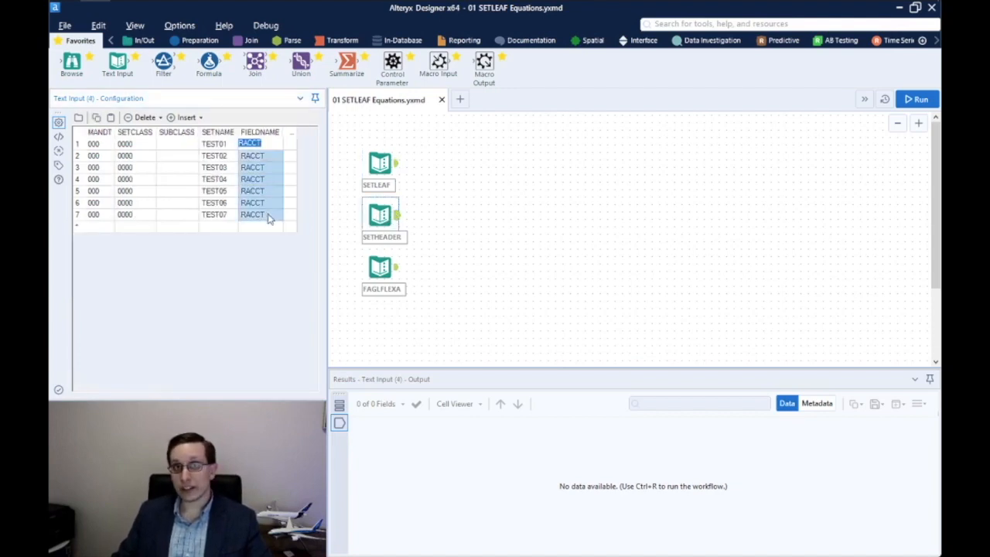
{"action": "left_click", "coordinate": [383, 268]}
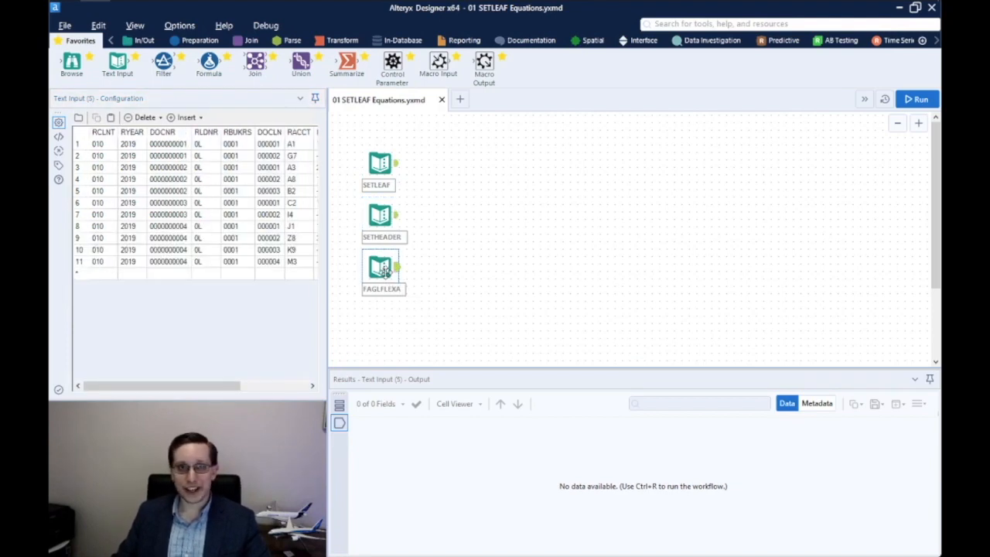
Add a Join tool with SETLEAF wired to Left and SETHEADER to Right
{"action": "left_click", "coordinate": [200, 387]}
{"action": "left_click_drag", "start_coordinate": [200, 387], "coordinate": [170, 294]}
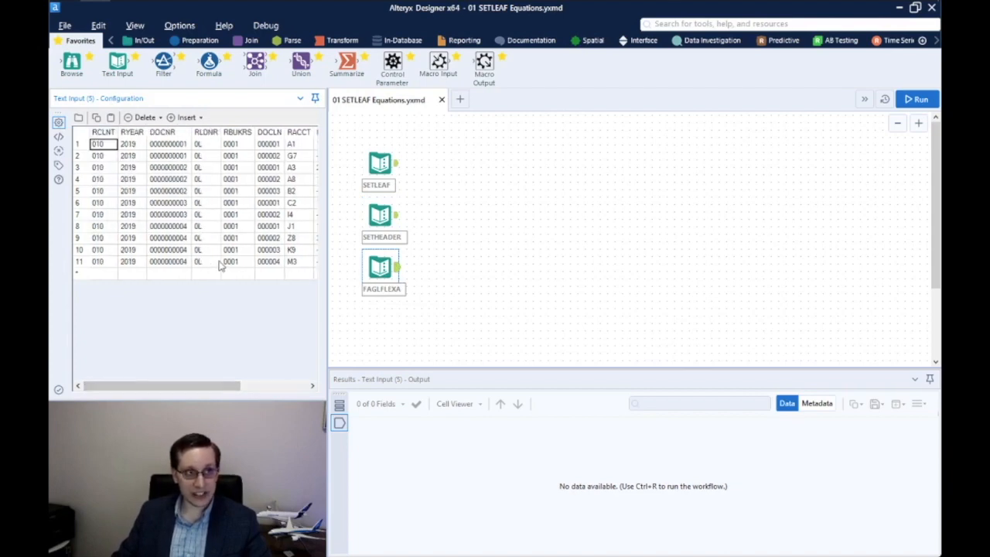
{"action": "left_click_drag", "start_coordinate": [255, 63], "coordinate": [439, 164]}
{"action": "left_click_drag", "start_coordinate": [397, 214], "coordinate": [437, 162]}
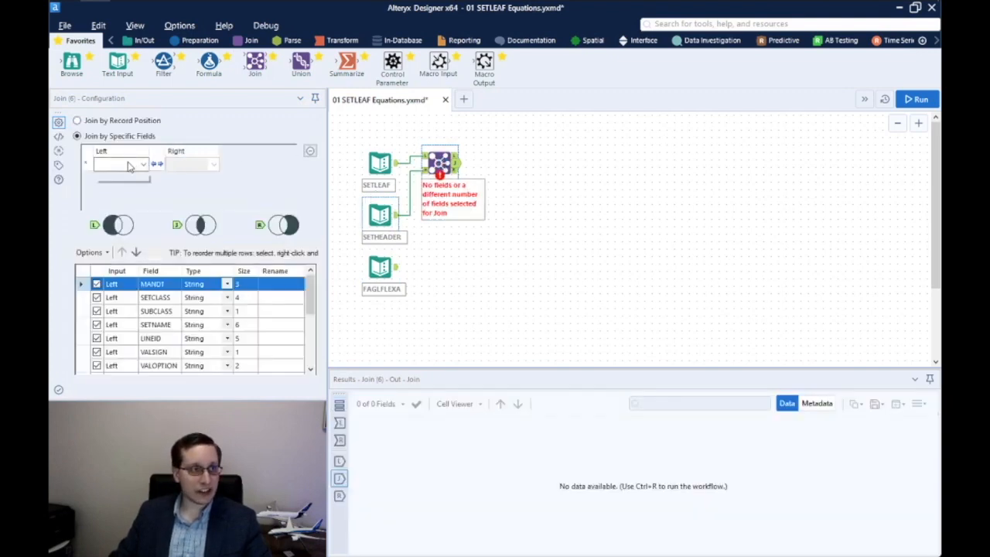
Join on MANDT, SETCLASS, SUBCLASS and SETNAME
{"action": "left_click", "coordinate": [129, 166]}
{"action": "left_click", "coordinate": [107, 176]}
{"action": "left_click", "coordinate": [127, 177]}
{"action": "left_click", "coordinate": [124, 200]}
{"action": "left_click", "coordinate": [144, 193]}
{"action": "left_click", "coordinate": [126, 226]}
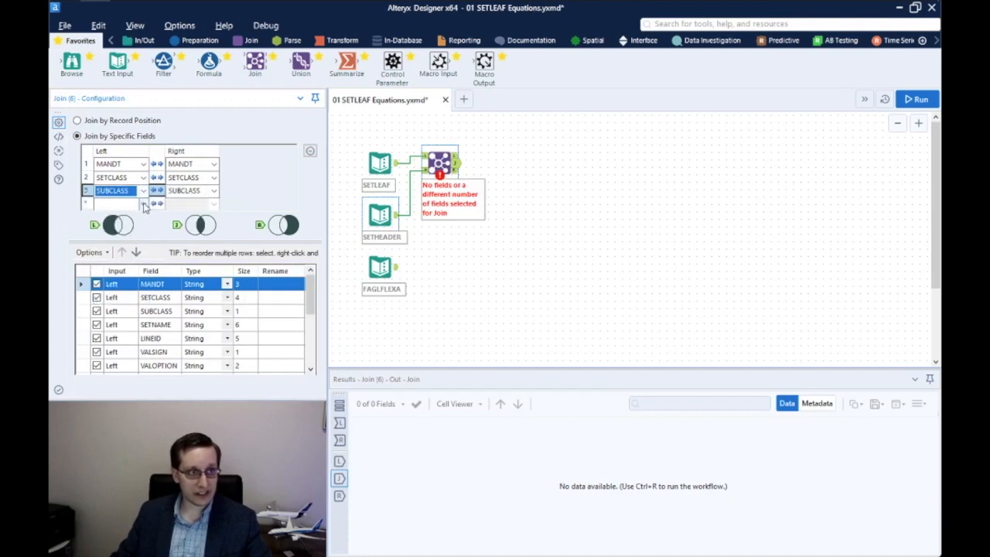
{"action": "left_click", "coordinate": [143, 203]}
{"action": "left_click", "coordinate": [110, 248]}
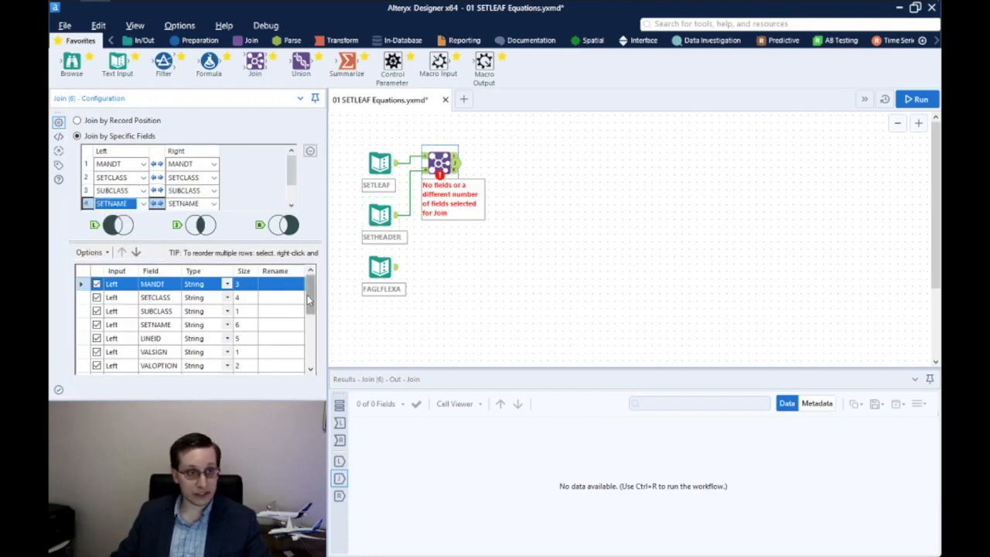
Exclude the right-side duplicate key fields, add a Browse after the Join, and run
{"action": "left_click_drag", "start_coordinate": [311, 309], "coordinate": [314, 367]}
{"action": "left_click", "coordinate": [96, 297]}
{"action": "left_click", "coordinate": [96, 311]}
{"action": "left_click", "coordinate": [97, 324]}
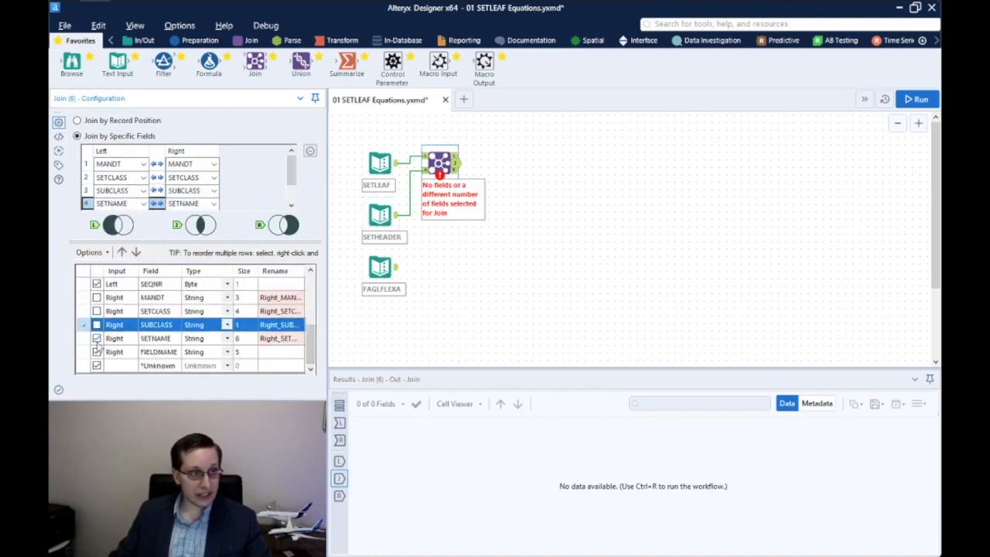
{"action": "left_click", "coordinate": [99, 341]}
{"action": "left_click", "coordinate": [97, 341]}
{"action": "left_click_drag", "start_coordinate": [71, 65], "coordinate": [501, 162]}
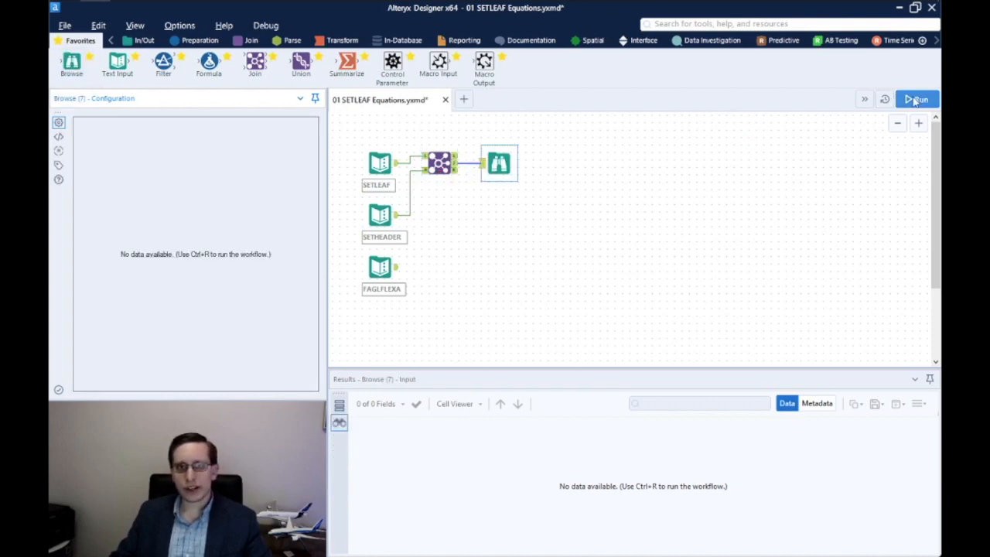
{"action": "left_click", "coordinate": [915, 99]}
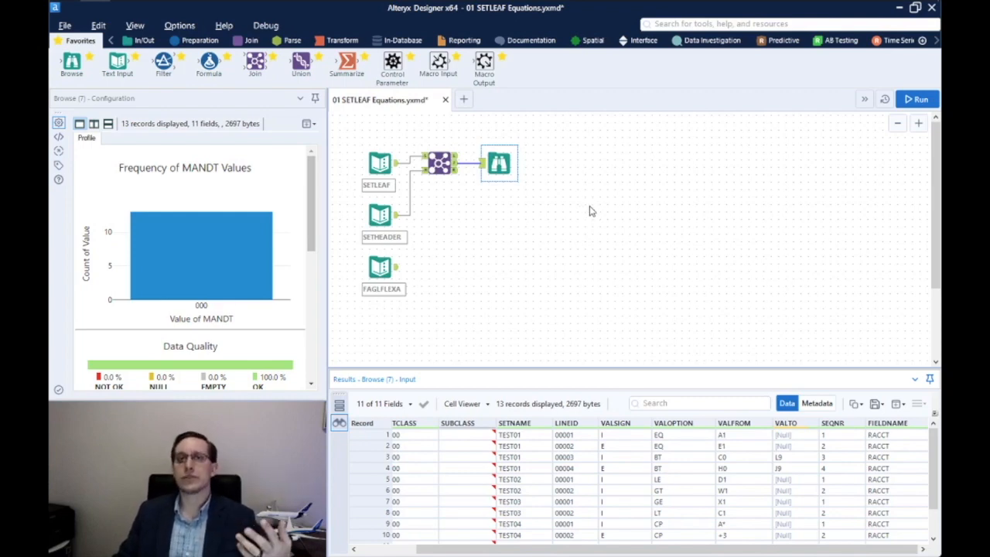
Insert the Calculate Filter Expression macro onto the canvas
{"action": "right_click", "coordinate": [455, 224]}
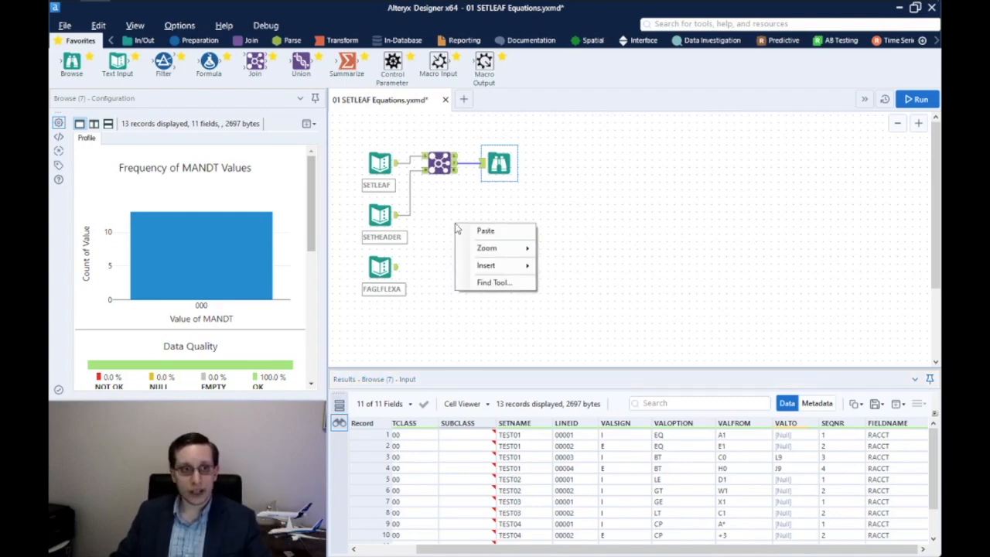
{"action": "mouse_move", "coordinate": [518, 267]}
{"action": "left_click", "coordinate": [570, 548]}
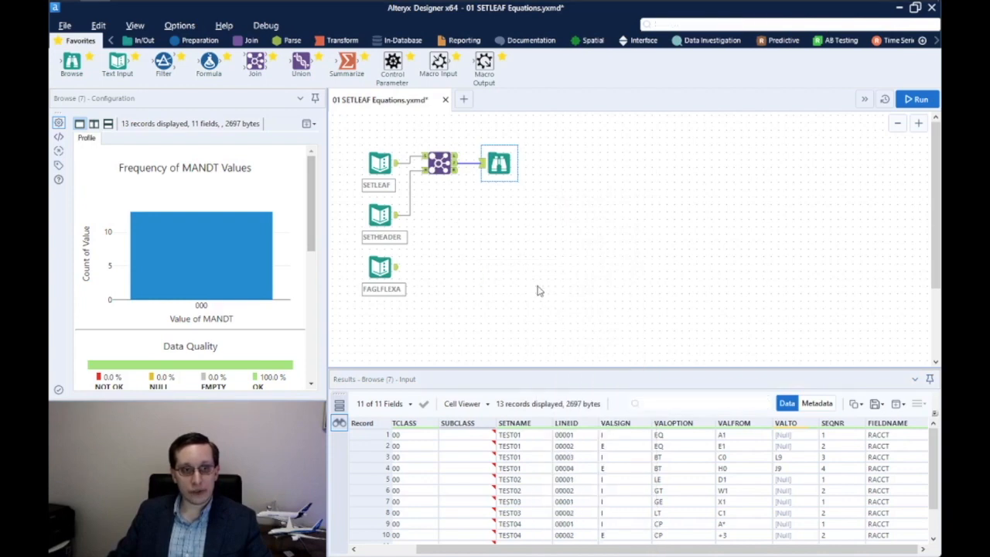
{"action": "double_click", "coordinate": [212, 105]}
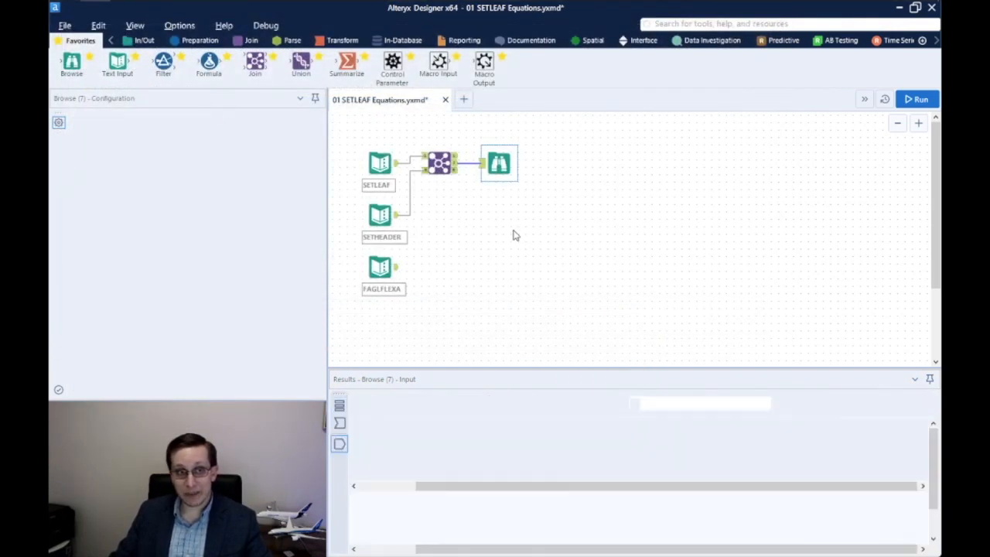
Delete the stray SETHEADER connection, drop the macro on the Join→Browse link, and run
{"action": "left_click", "coordinate": [431, 241]}
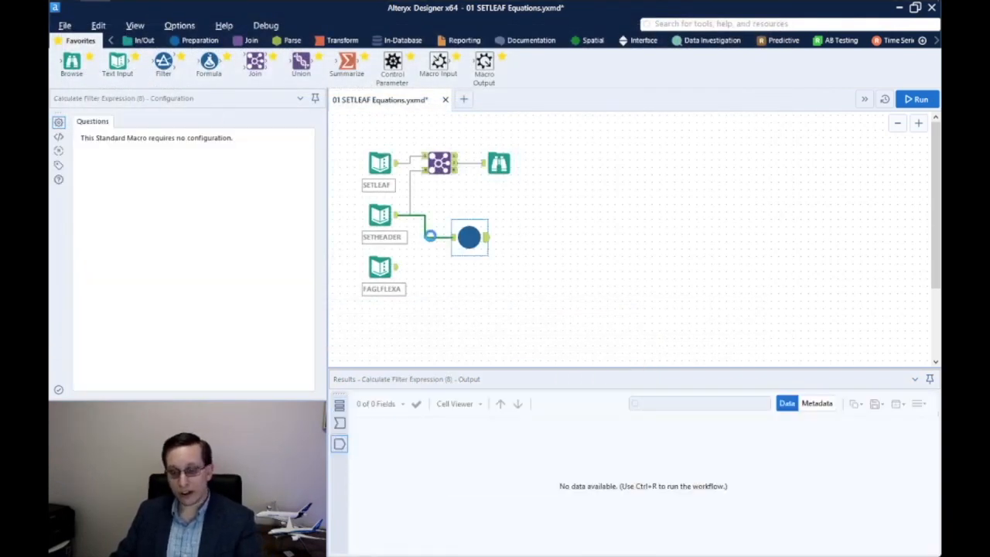
{"action": "key", "text": "ctrl+r"}
{"action": "key", "text": "Delete"}
{"action": "left_click_drag", "start_coordinate": [468, 238], "coordinate": [478, 163]}
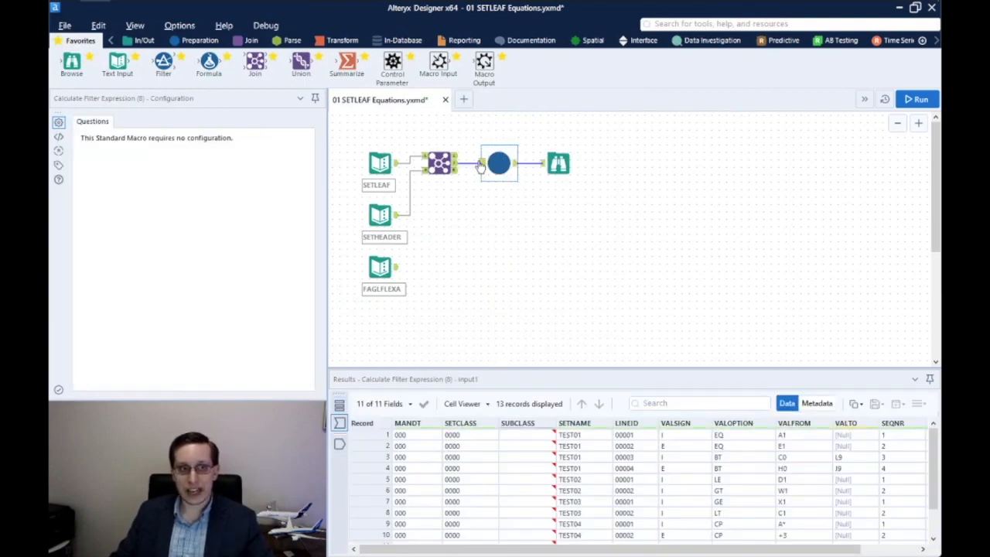
{"action": "left_click", "coordinate": [917, 99]}
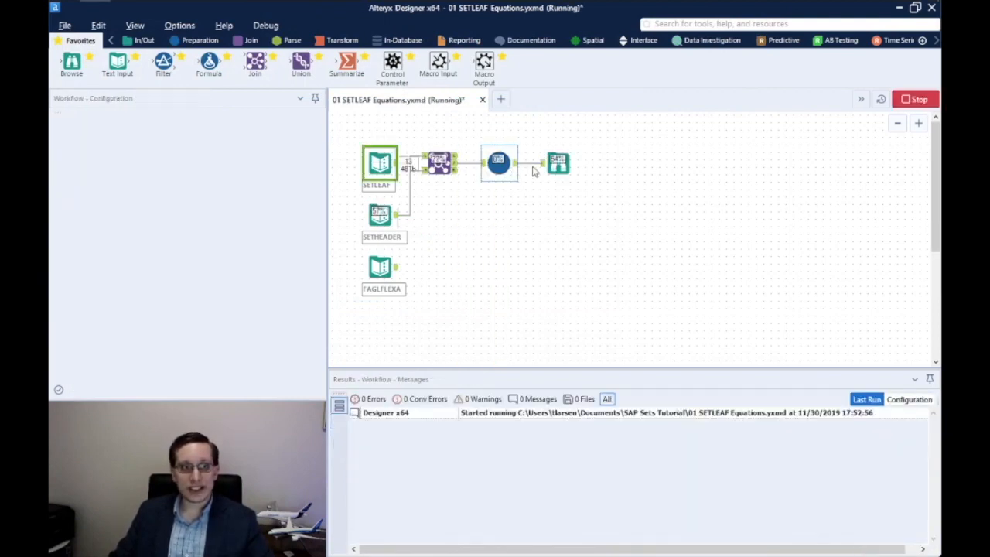
{"action": "left_click", "coordinate": [559, 163]}
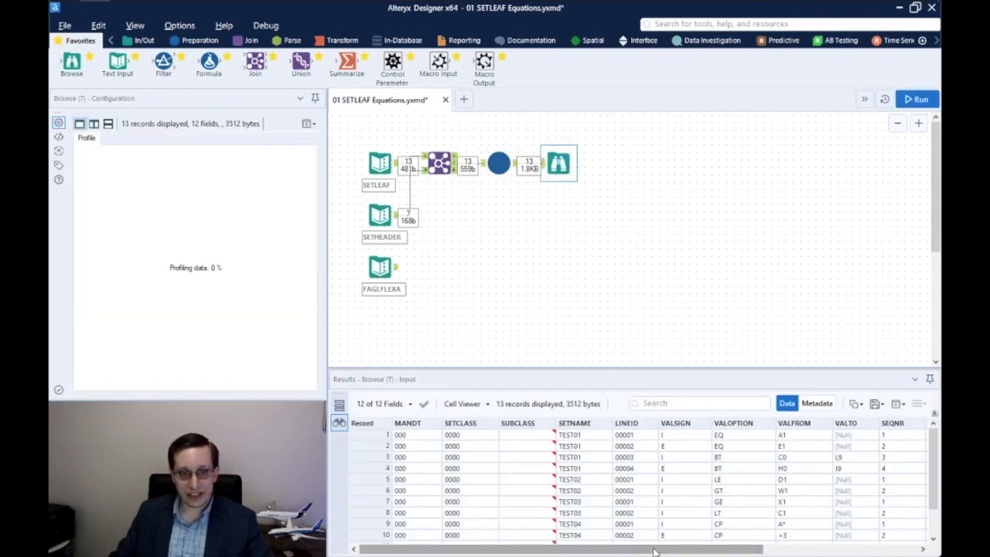
Scroll to the Filter column and examine expressions like [RACCT] = 'A1' for record 1
{"action": "scroll", "coordinate": [644, 508], "scroll_direction": "right", "scroll_amount": 5}
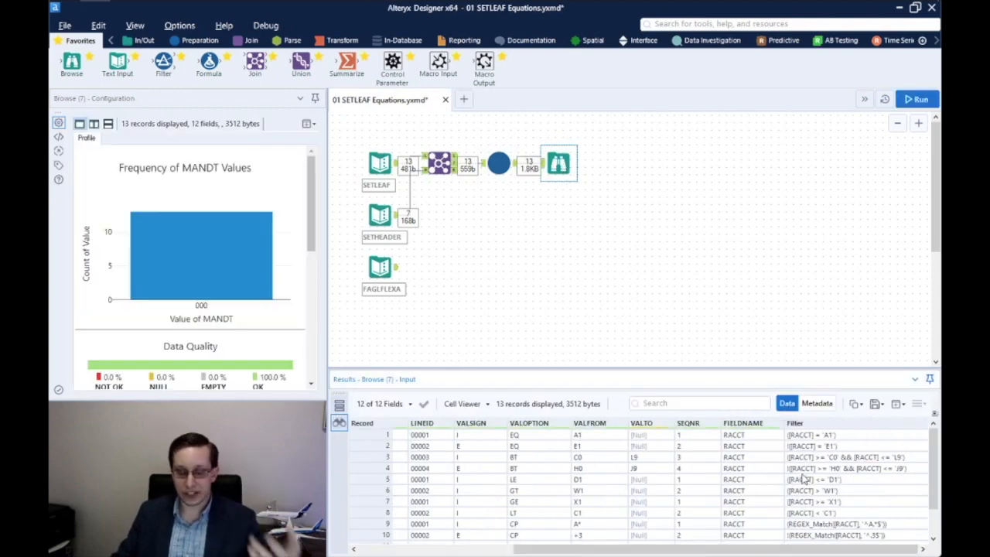
{"action": "left_click_drag", "start_coordinate": [809, 441], "coordinate": [843, 520]}
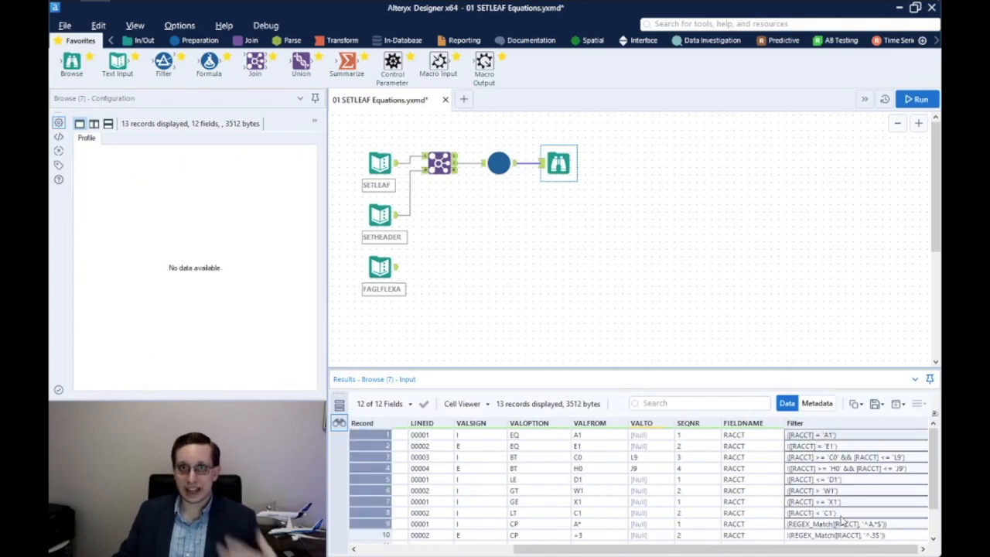
{"action": "left_click", "coordinate": [812, 441]}
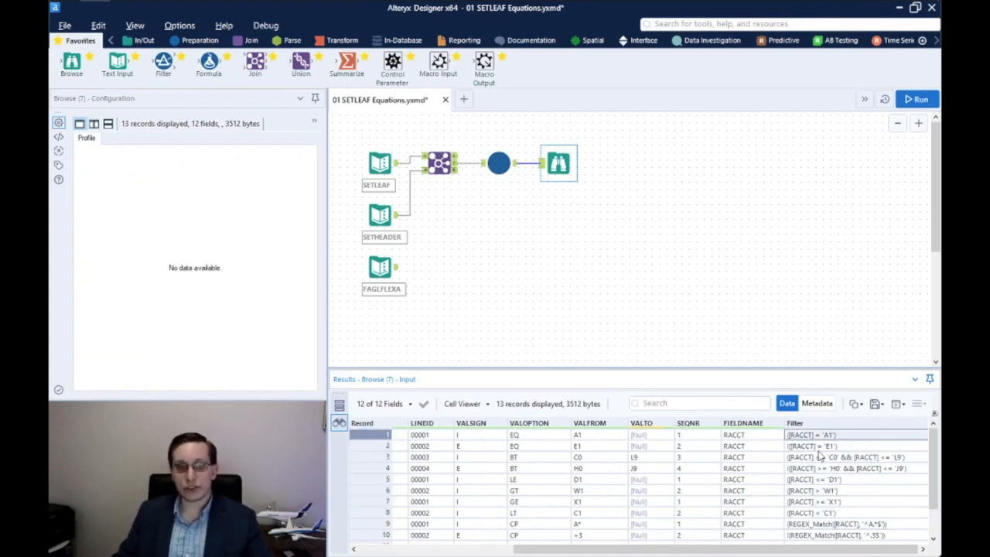
{"action": "left_click_drag", "start_coordinate": [493, 435], "coordinate": [754, 442]}
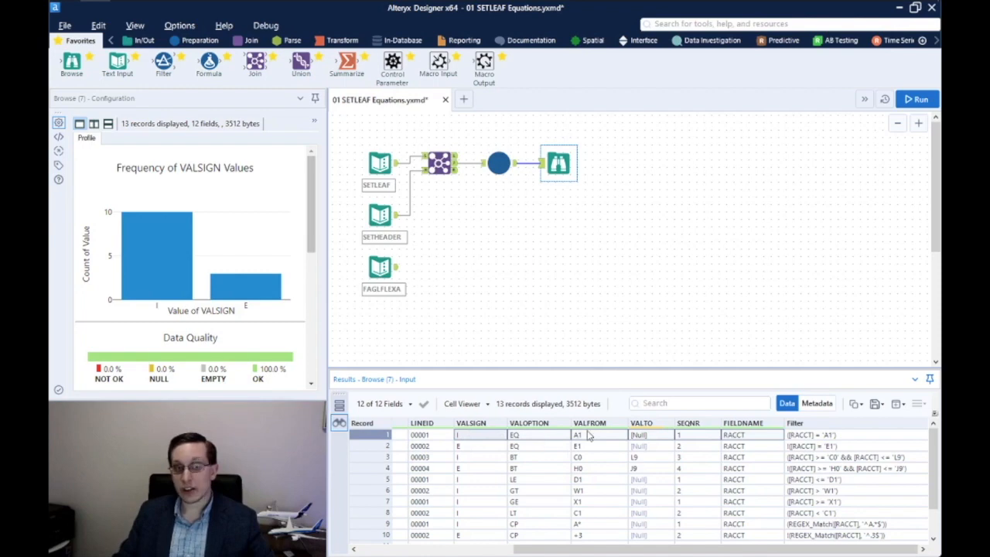
{"action": "left_click", "coordinate": [809, 438]}
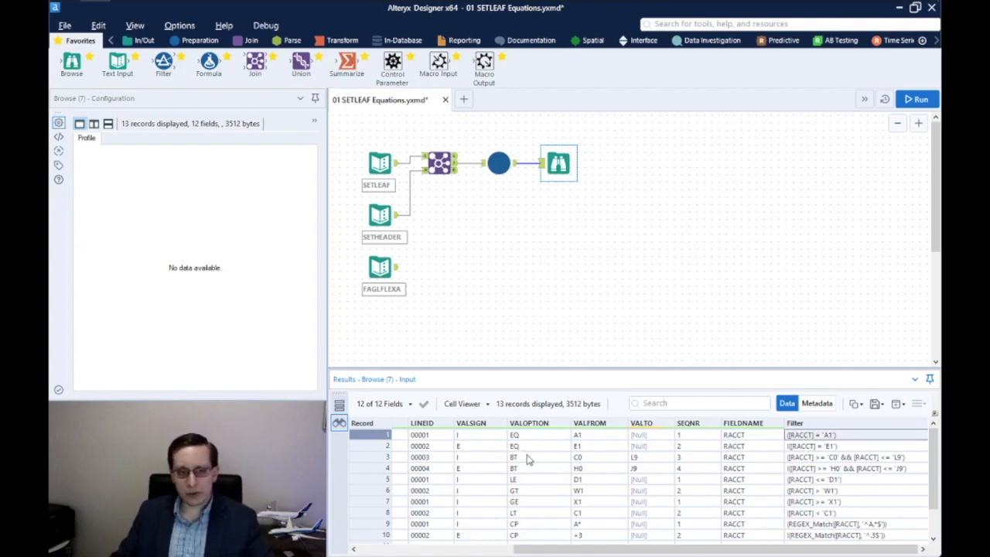
Inspect the BT range, CP pattern and regex rows, then VALSIGN's profile and record 2's E
{"action": "left_click_drag", "start_coordinate": [526, 460], "coordinate": [856, 473]}
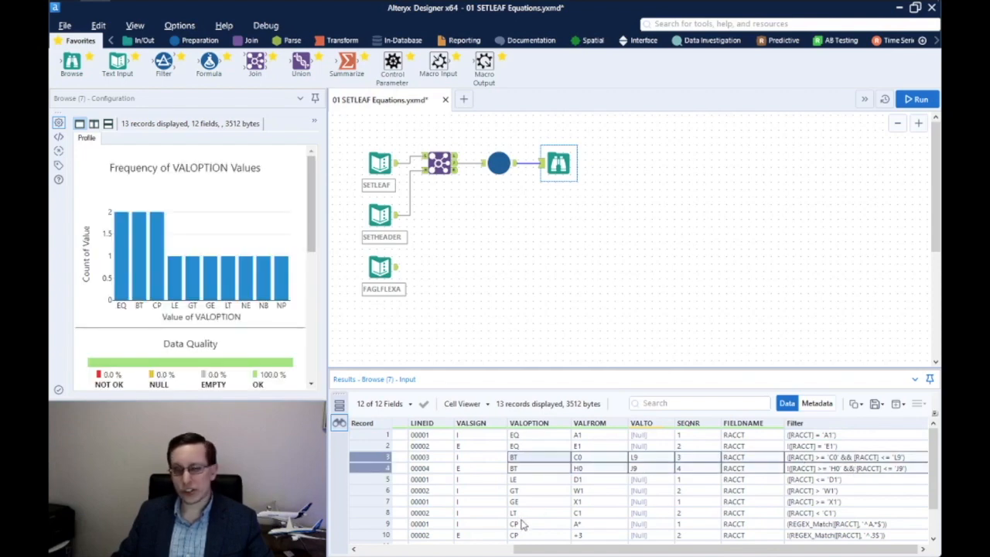
{"action": "left_click", "coordinate": [522, 525]}
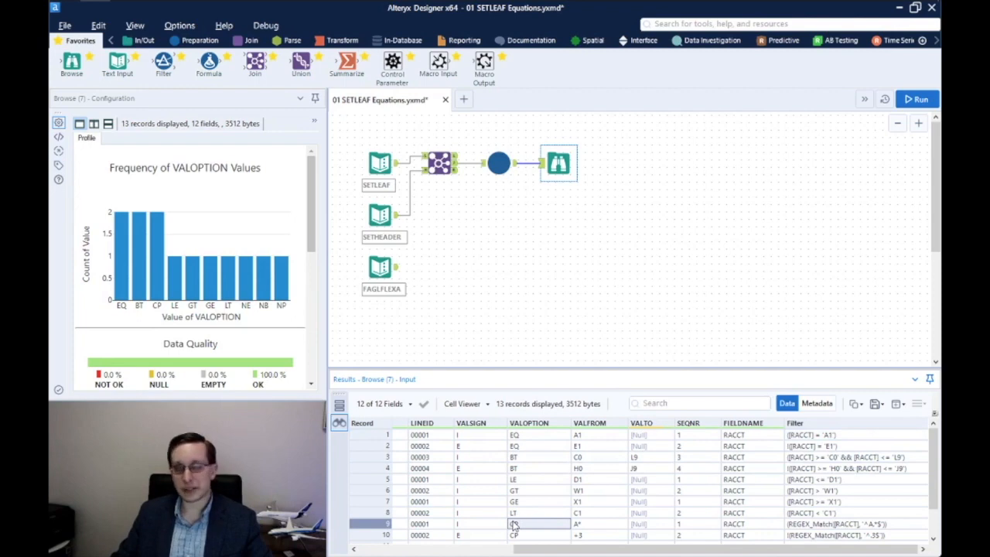
{"action": "left_click", "coordinate": [819, 526]}
{"action": "left_click", "coordinate": [881, 535]}
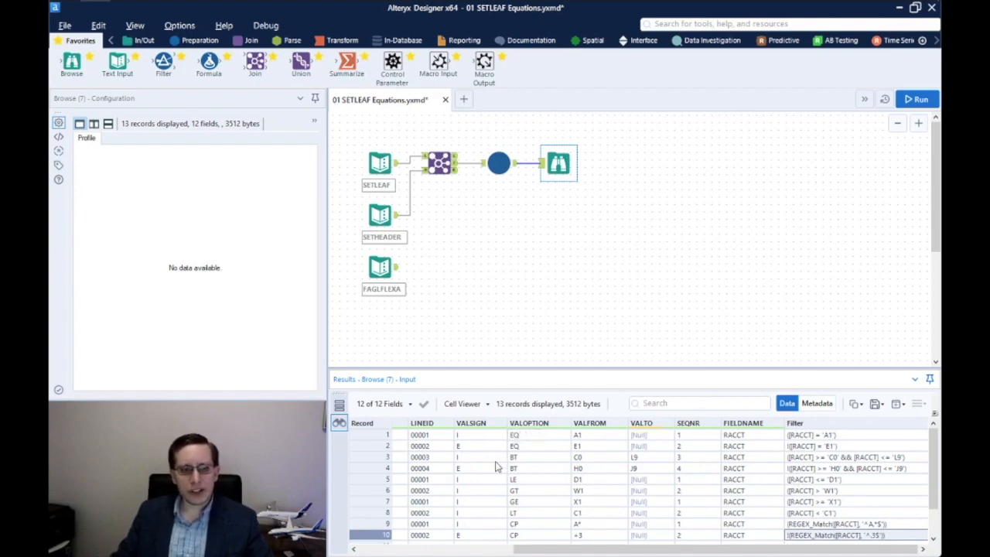
{"action": "left_click", "coordinate": [468, 437]}
{"action": "left_click", "coordinate": [470, 447]}
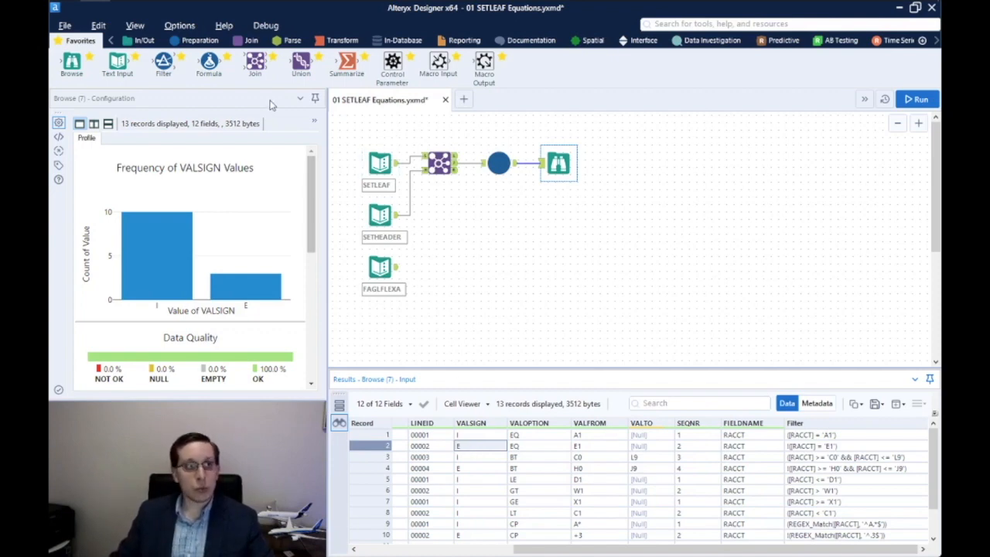
Insert a Filter before Browse with the basic condition VALSIGN Equals I
{"action": "left_click_drag", "start_coordinate": [170, 63], "coordinate": [532, 171]}
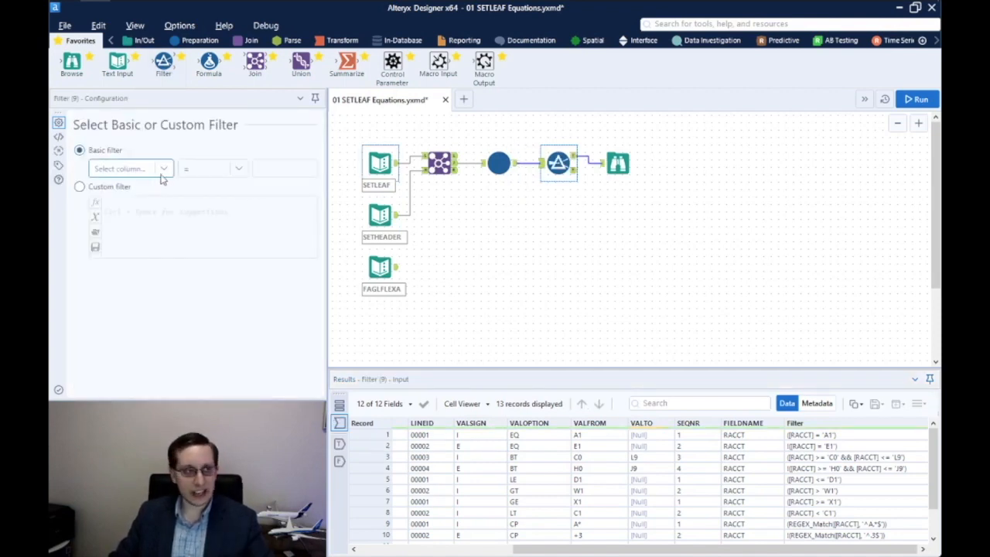
{"action": "left_click", "coordinate": [79, 186]}
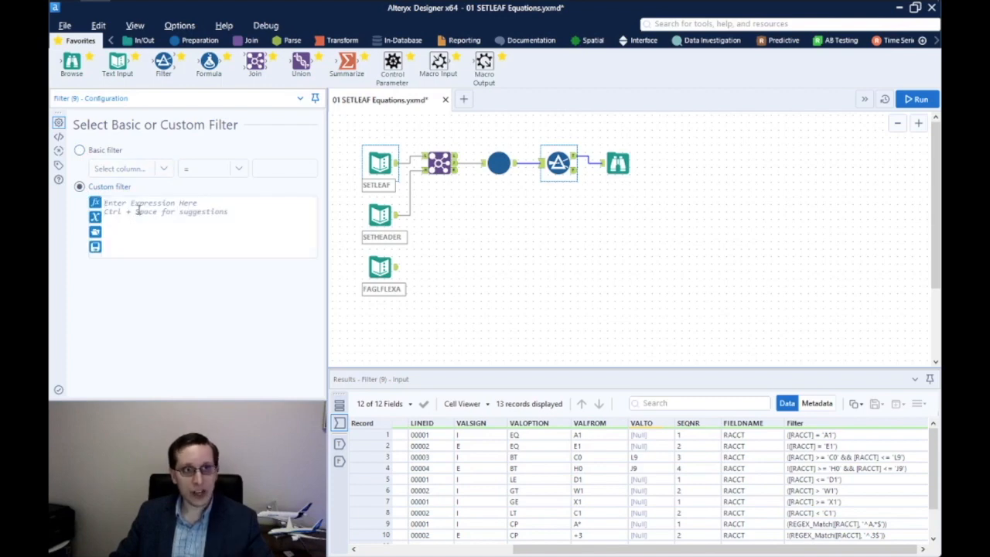
{"action": "left_click", "coordinate": [80, 150]}
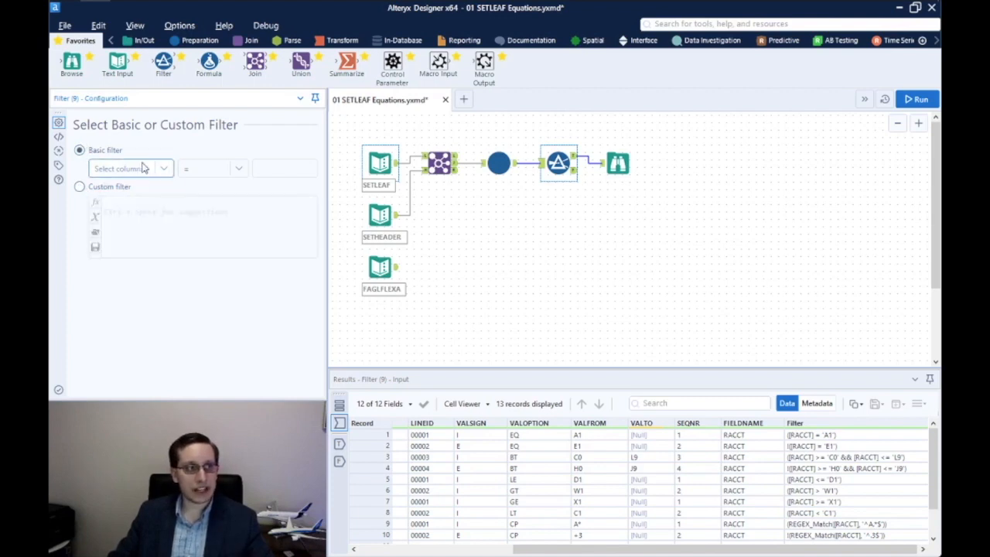
{"action": "left_click", "coordinate": [143, 169]}
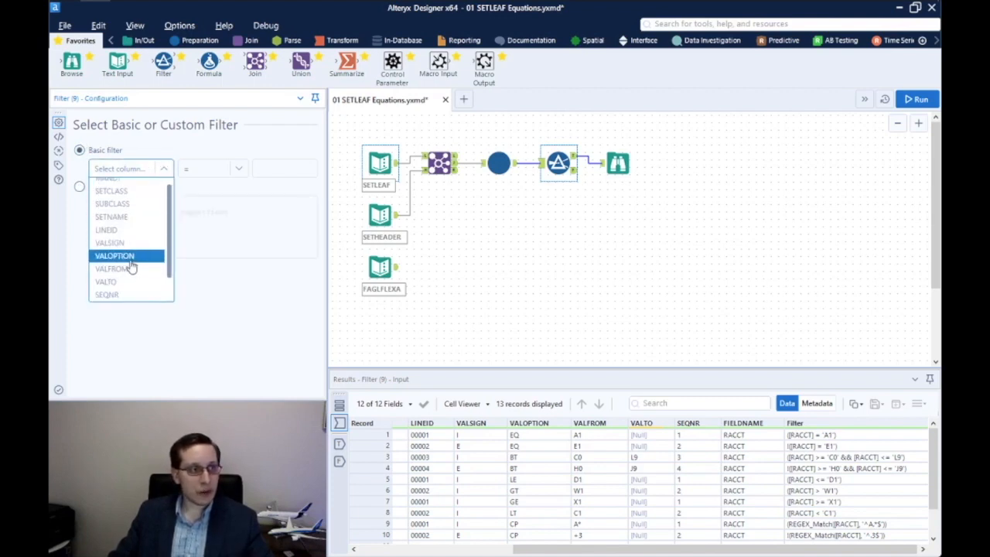
{"action": "left_click", "coordinate": [114, 244]}
{"action": "left_click", "coordinate": [285, 168]}
{"action": "type", "text": "I"}
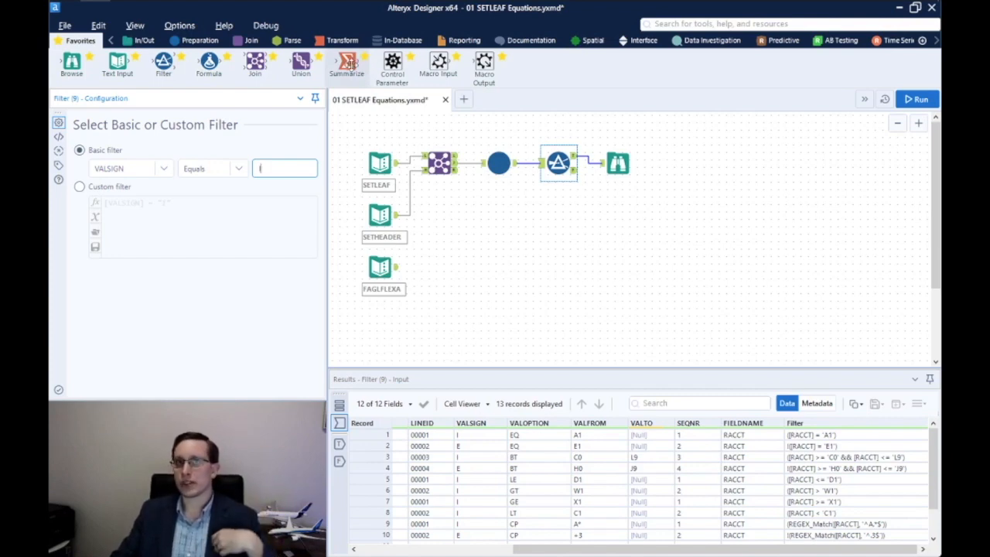
Add a Summarize after the Filter, route excluded records onward, and group by the four set fields
{"action": "left_click_drag", "start_coordinate": [348, 65], "coordinate": [594, 163]}
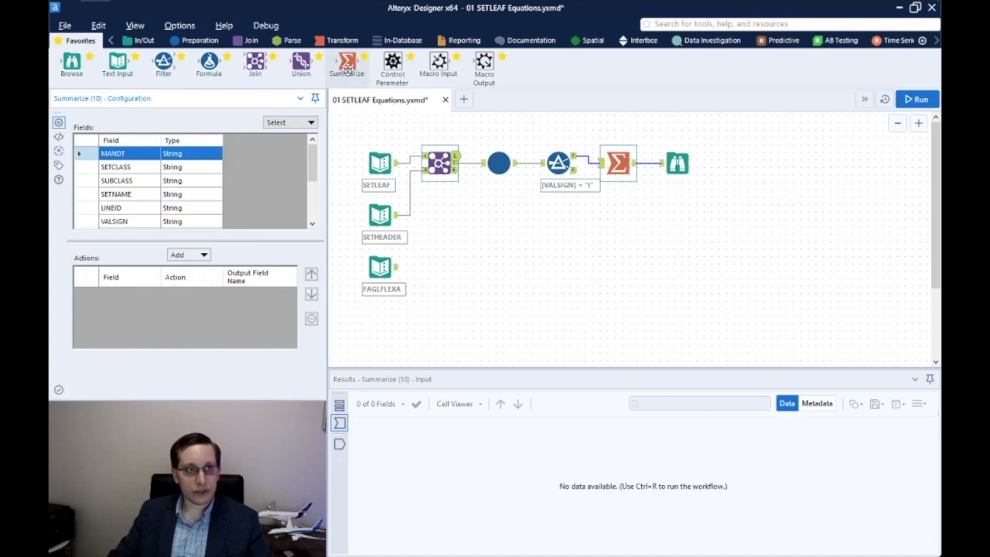
{"action": "left_click_drag", "start_coordinate": [573, 170], "coordinate": [617, 212]}
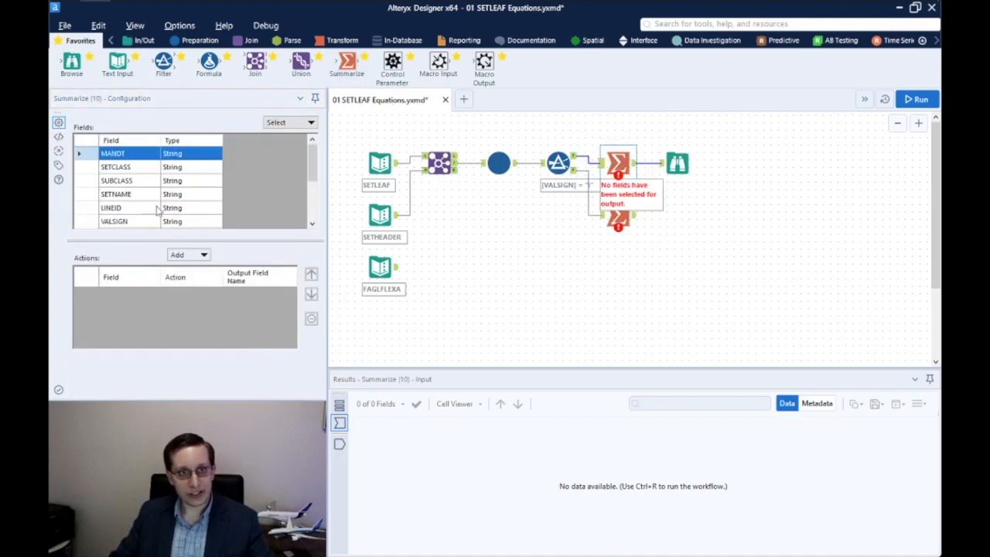
{"action": "left_click_drag", "start_coordinate": [80, 155], "coordinate": [90, 198]}
{"action": "left_click", "coordinate": [188, 254]}
{"action": "left_click", "coordinate": [195, 269]}
{"action": "scroll", "coordinate": [163, 198], "scroll_direction": "down", "scroll_amount": 5}
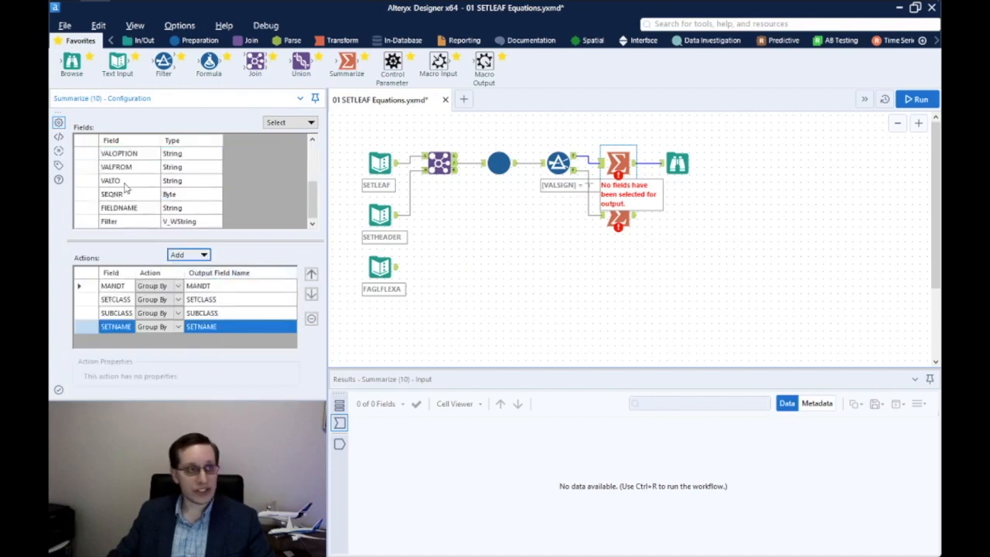
Concatenate the Filter field into an output renamed Filter, wrapped in parentheses
{"action": "left_click", "coordinate": [107, 221]}
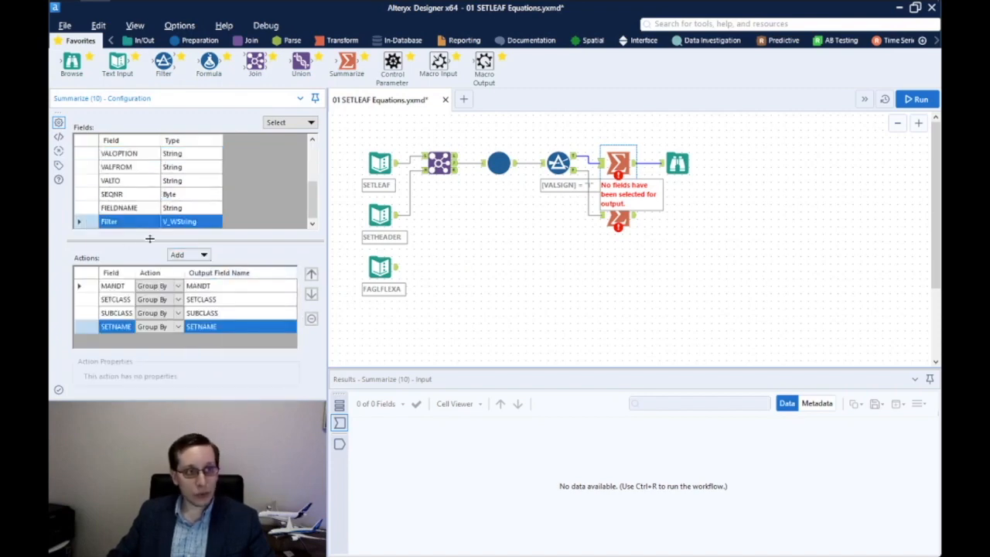
{"action": "left_click", "coordinate": [203, 256]}
{"action": "mouse_move", "coordinate": [216, 450]}
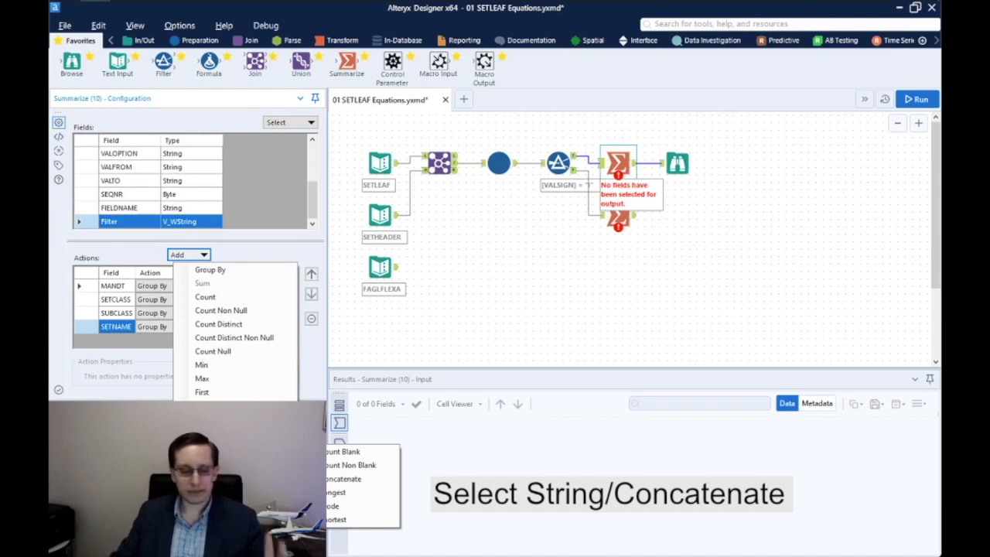
{"action": "left_click", "coordinate": [345, 479]}
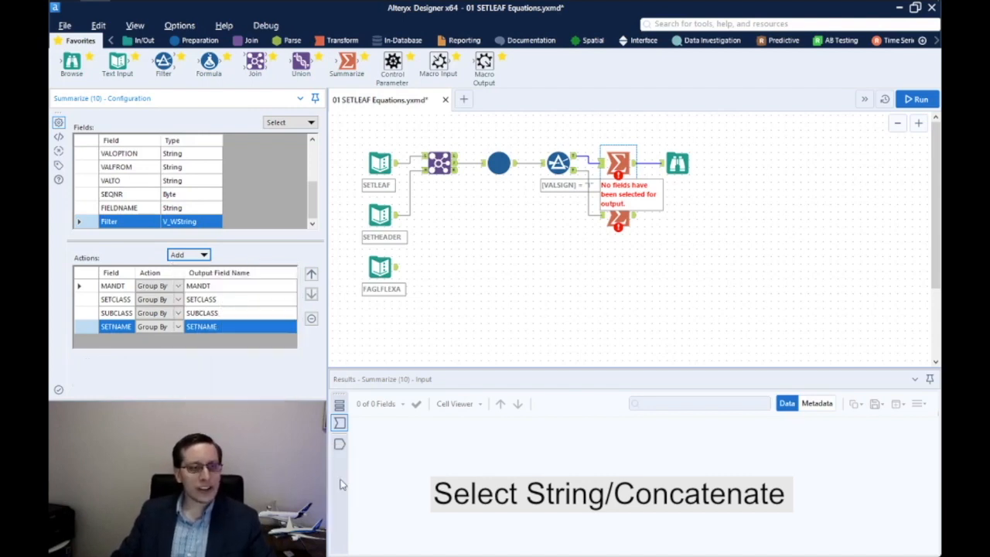
{"action": "left_click", "coordinate": [218, 340]}
{"action": "left_click_drag", "start_coordinate": [223, 341], "coordinate": [164, 340]}
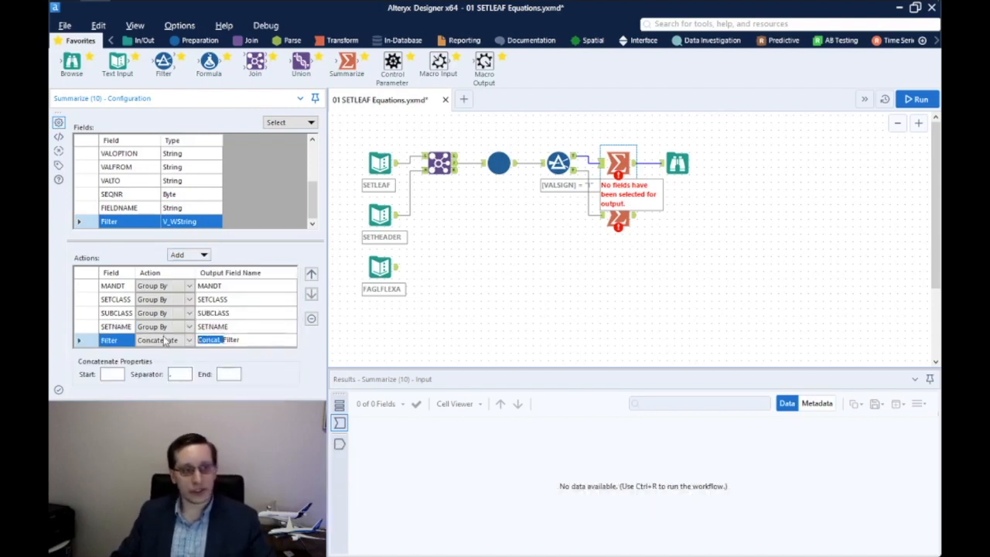
{"action": "key", "text": "Delete"}
{"action": "key", "text": "Return"}
{"action": "left_click", "coordinate": [109, 373]}
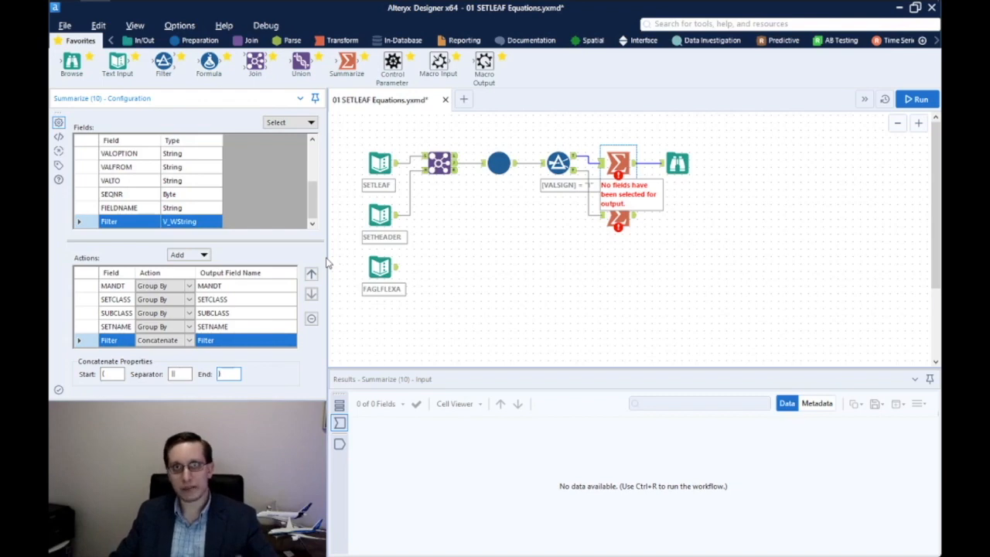
{"action": "left_click", "coordinate": [618, 218]}
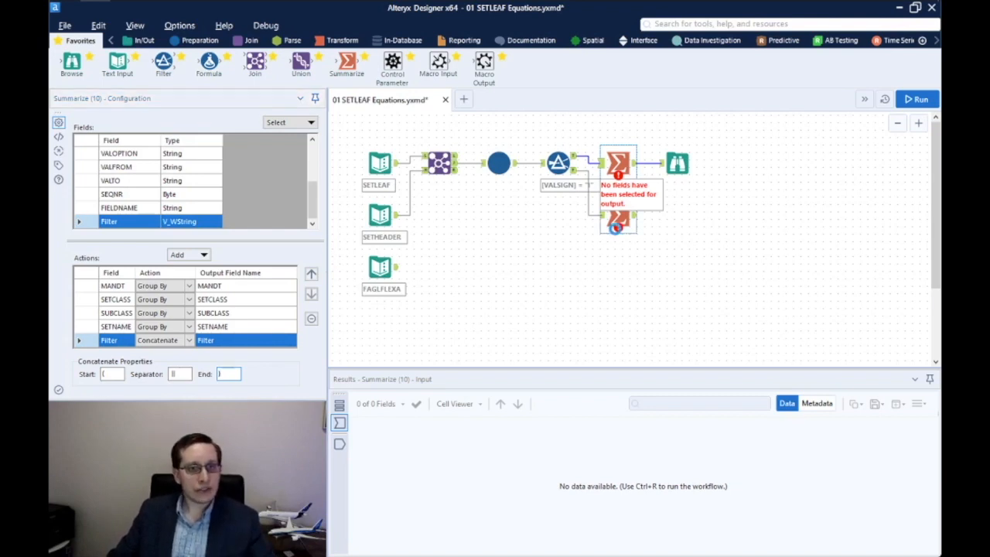
Group the second Summarize by MANDT, SETCLASS, SUBCLASS and SETNAME
{"action": "left_click_drag", "start_coordinate": [112, 153], "coordinate": [116, 194]}
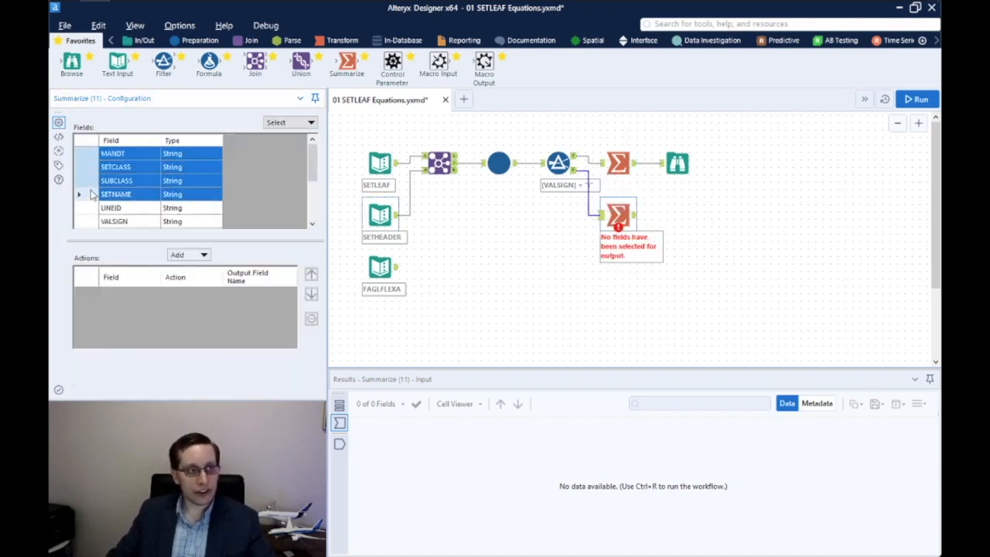
{"action": "left_click", "coordinate": [188, 255]}
{"action": "left_click", "coordinate": [209, 269]}
{"action": "scroll", "coordinate": [170, 197], "scroll_direction": "down", "scroll_amount": 5}
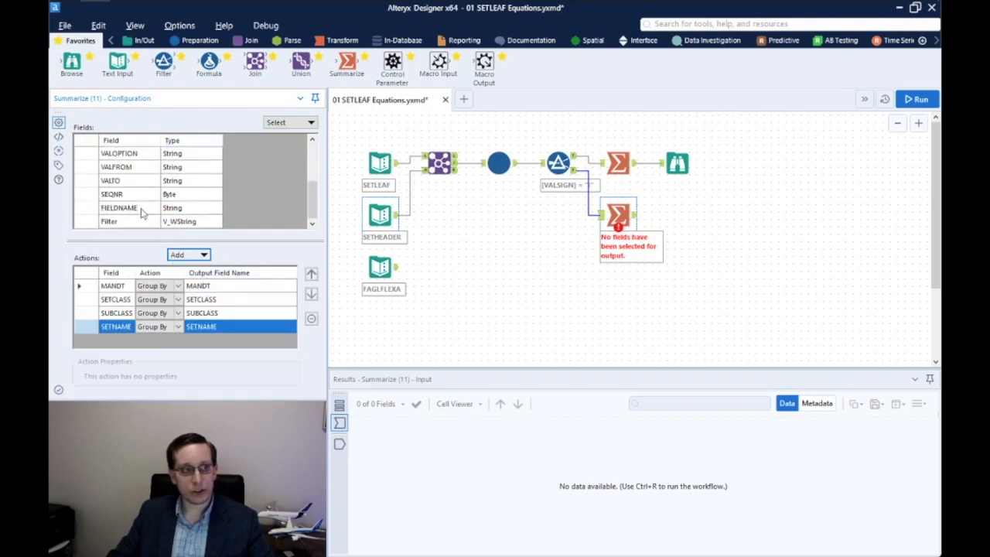
Concatenate Filter as output 'Filter' with start '(', separator '&&' and end ')'
{"action": "left_click", "coordinate": [155, 221]}
{"action": "left_click", "coordinate": [188, 254]}
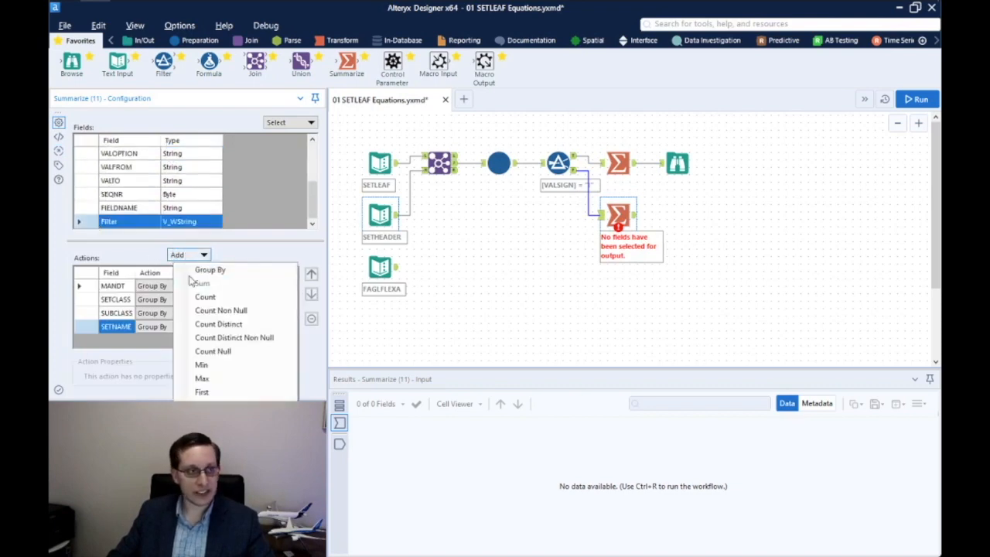
{"action": "mouse_move", "coordinate": [232, 452]}
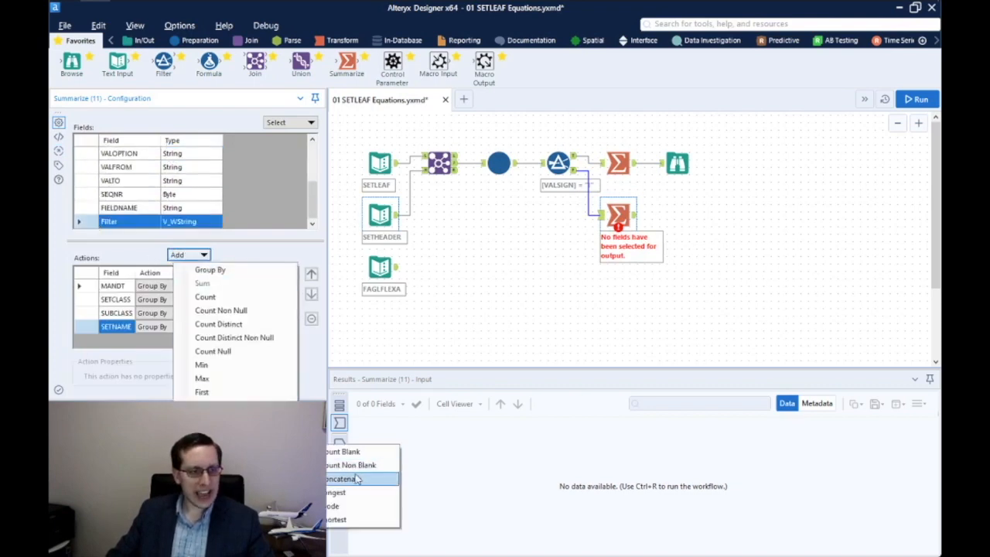
{"action": "left_click", "coordinate": [345, 479]}
{"action": "left_click", "coordinate": [210, 341]}
{"action": "left_click_drag", "start_coordinate": [220, 340], "coordinate": [170, 334]}
{"action": "key", "text": "BackSpace"}
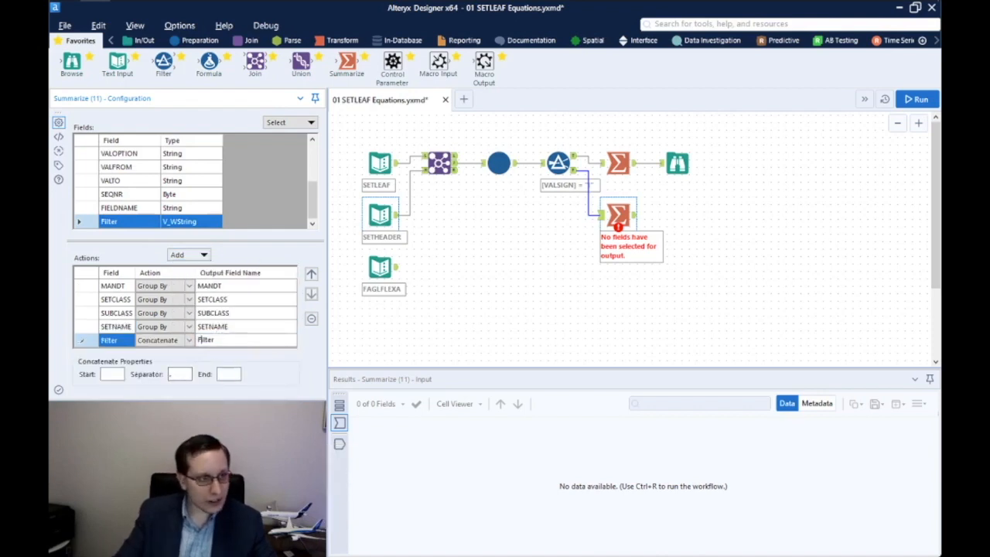
{"action": "left_click", "coordinate": [114, 372]}
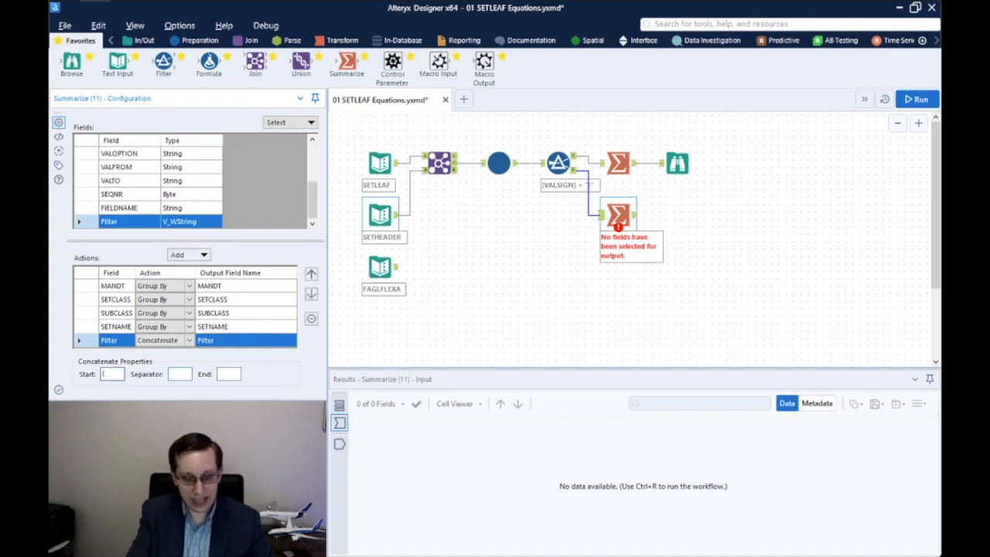
{"action": "left_click", "coordinate": [179, 373]}
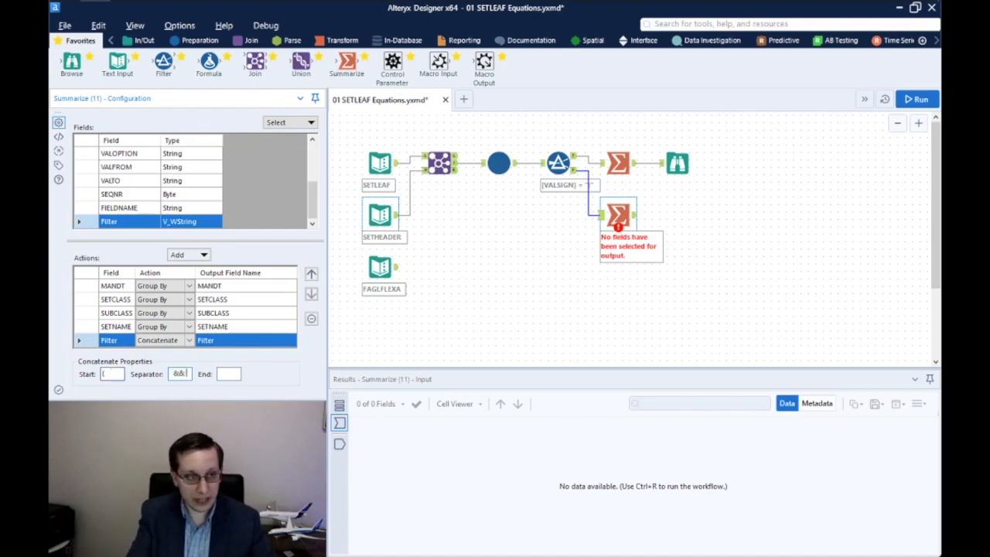
{"action": "type", "text": ")"}
{"action": "left_click_drag", "start_coordinate": [301, 62], "coordinate": [666, 170]}
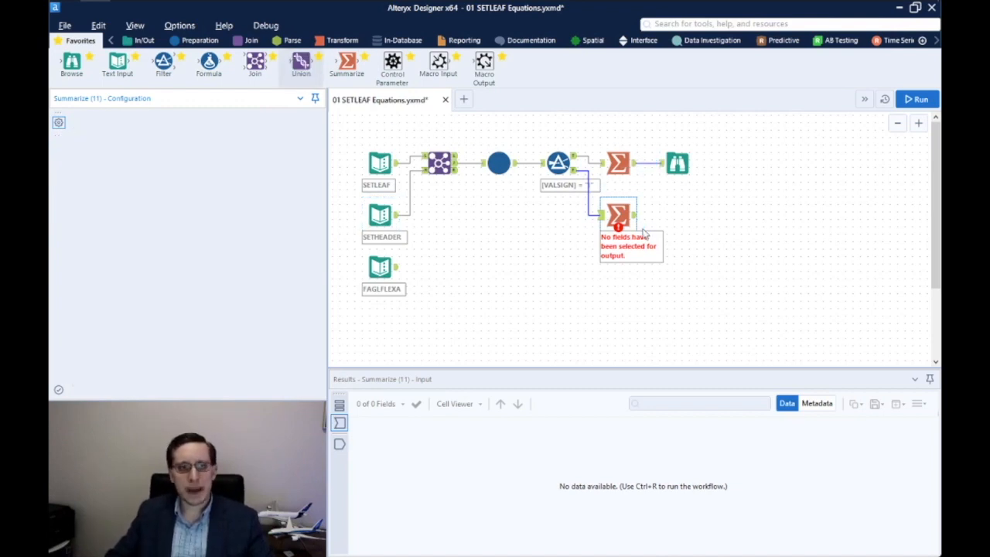
Feed the second Summarize into the Union and make it error when input fields differ
{"action": "left_click_drag", "start_coordinate": [636, 215], "coordinate": [662, 165]}
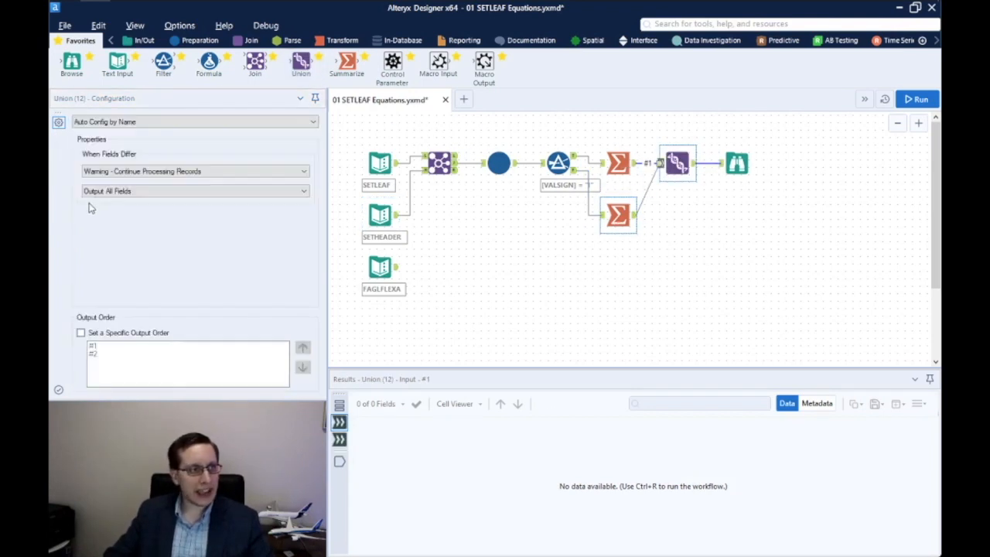
{"action": "left_click", "coordinate": [195, 171]}
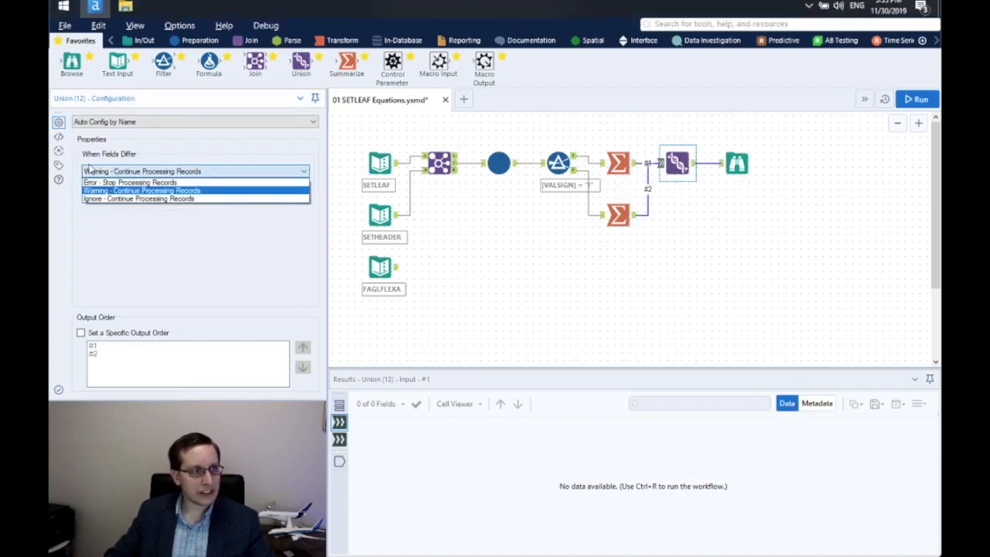
{"action": "left_click", "coordinate": [130, 182]}
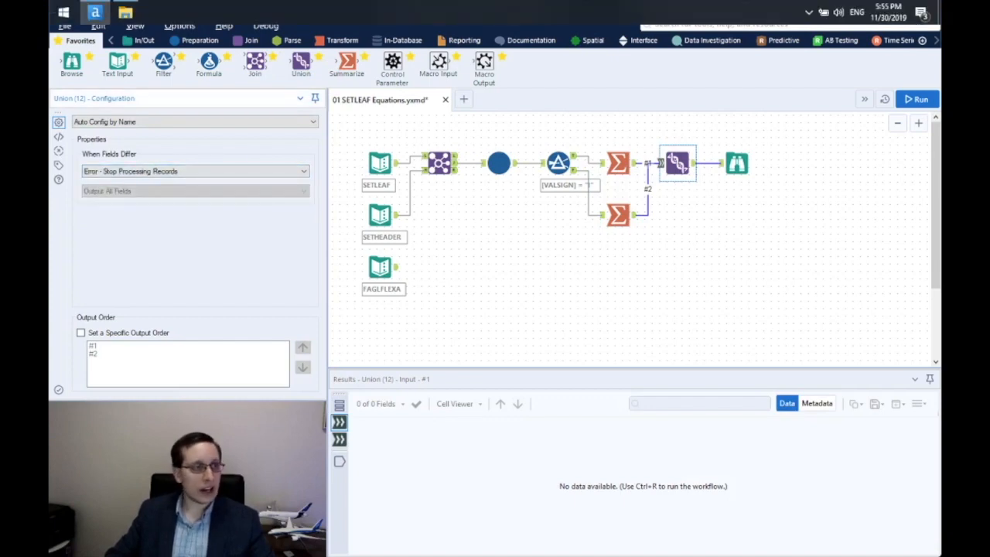
Run the workflow and insert a third Summarize before the final Browse
{"action": "left_click", "coordinate": [764, 191]}
{"action": "left_click", "coordinate": [915, 99]}
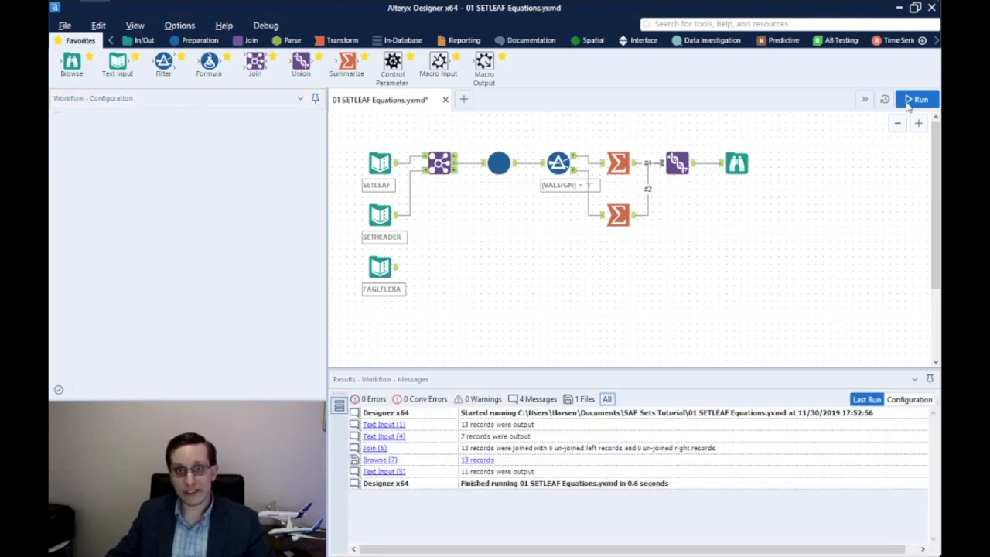
{"action": "left_click_drag", "start_coordinate": [346, 63], "coordinate": [737, 162]}
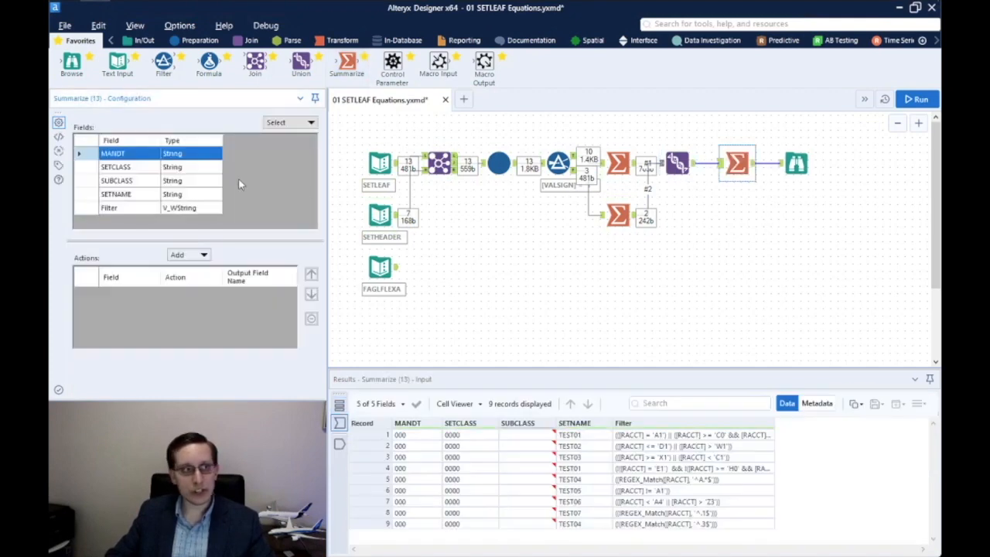
Group the final Summarize by MANDT, SETCLASS, SUBCLASS and SETNAME
{"action": "left_click_drag", "start_coordinate": [81, 153], "coordinate": [81, 195]}
{"action": "left_click", "coordinate": [203, 255]}
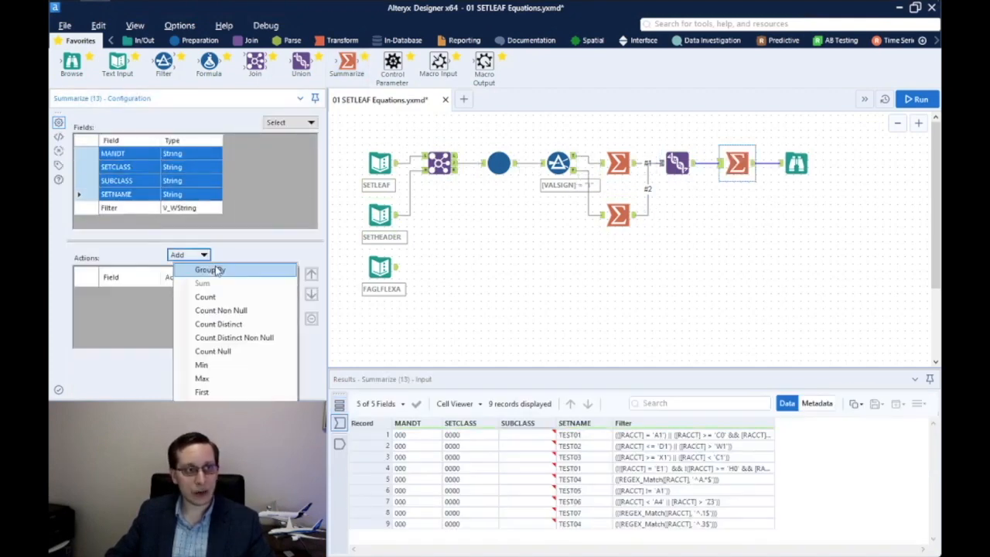
{"action": "left_click", "coordinate": [216, 268]}
Concatenate Filter as 'Filter' joined with && inside parentheses, then rerun the workflow
{"action": "left_click", "coordinate": [89, 207]}
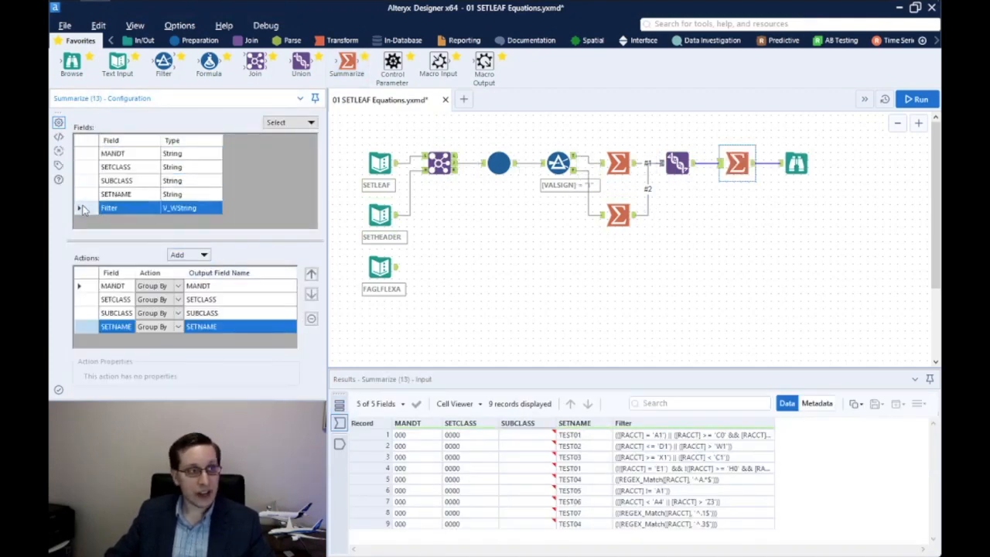
{"action": "left_click", "coordinate": [203, 255]}
{"action": "scroll", "coordinate": [371, 480], "scroll_direction": "down", "scroll_amount": 2}
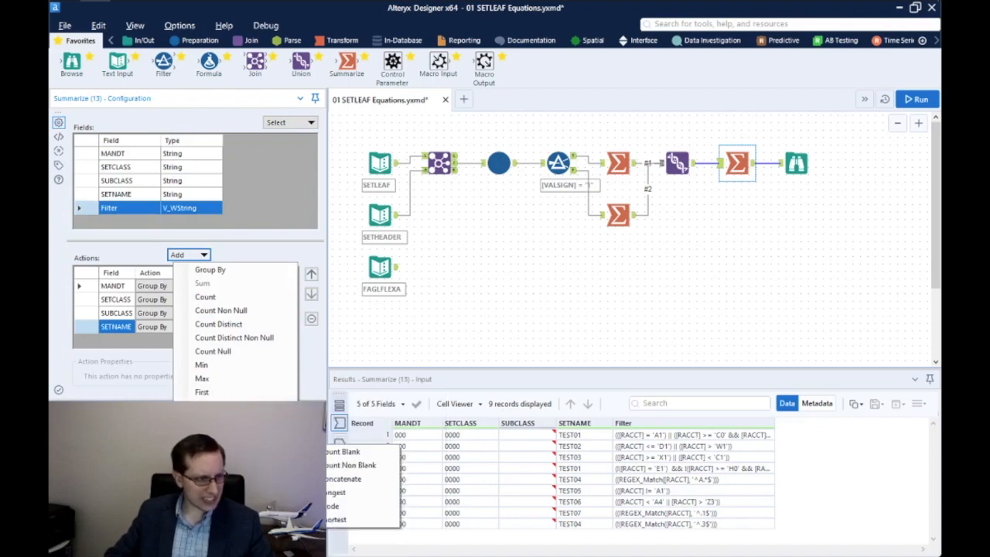
{"action": "left_click", "coordinate": [384, 481]}
{"action": "left_click", "coordinate": [221, 341]}
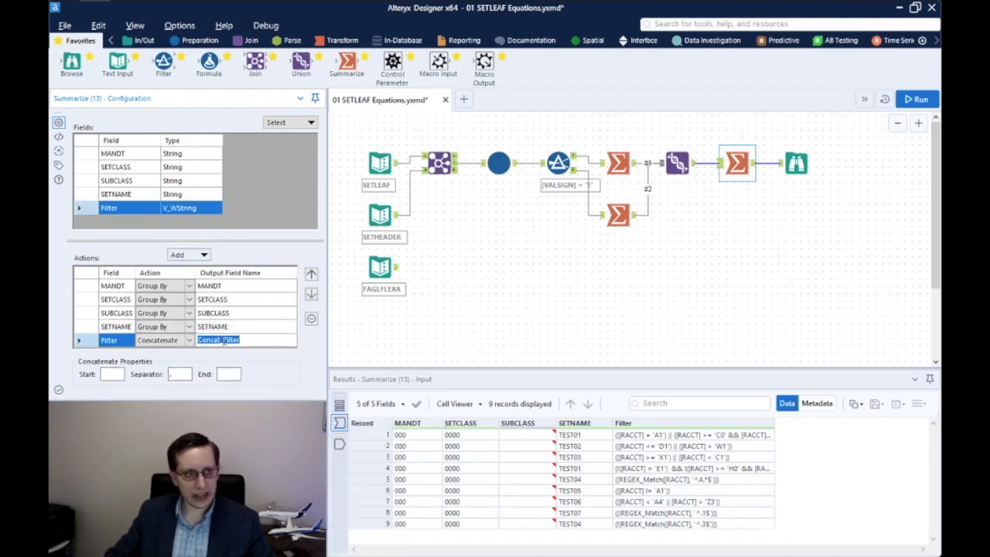
{"action": "left_click_drag", "start_coordinate": [222, 341], "coordinate": [147, 334]}
{"action": "key", "text": "BackSpace"}
{"action": "left_click", "coordinate": [113, 374]}
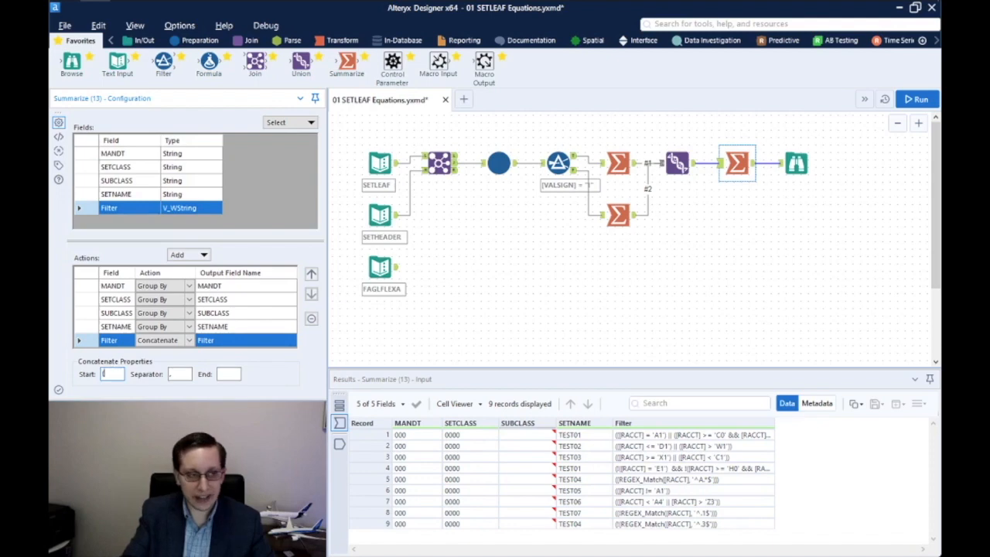
{"action": "type", "text": ")"}
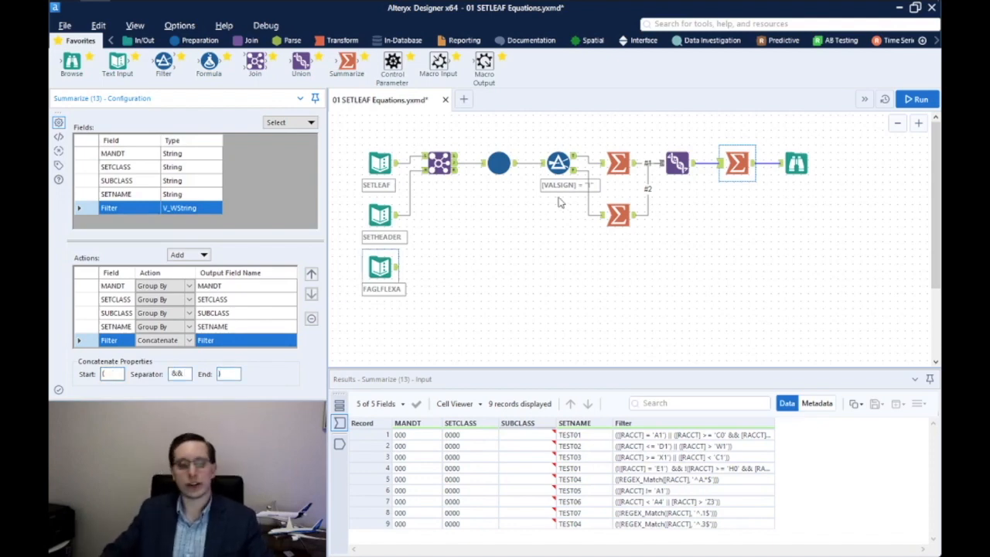
{"action": "left_click", "coordinate": [917, 101]}
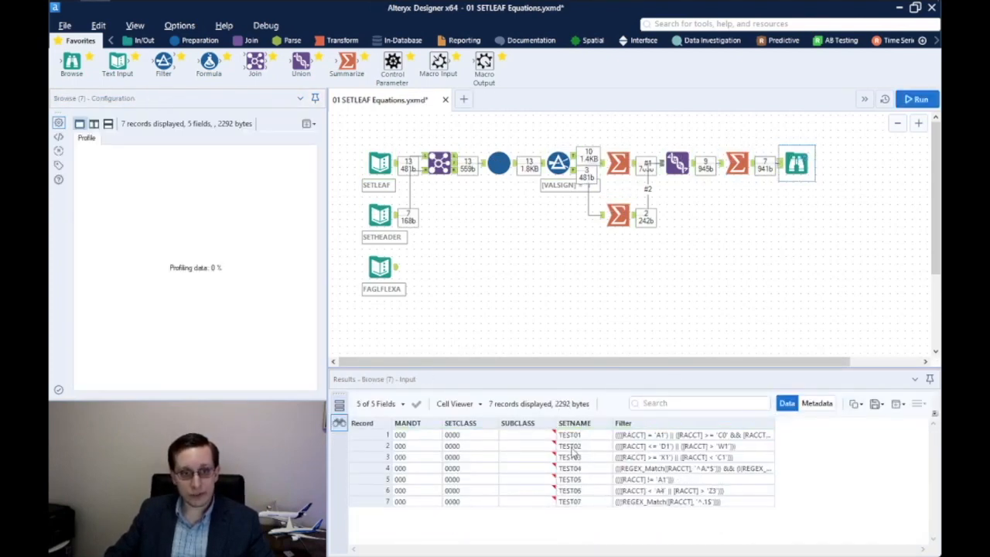
Profile the Filter cells to confirm seven sets, TEST01–TEST07, then start a new blank workflow
{"action": "left_click_drag", "start_coordinate": [696, 434], "coordinate": [640, 504]}
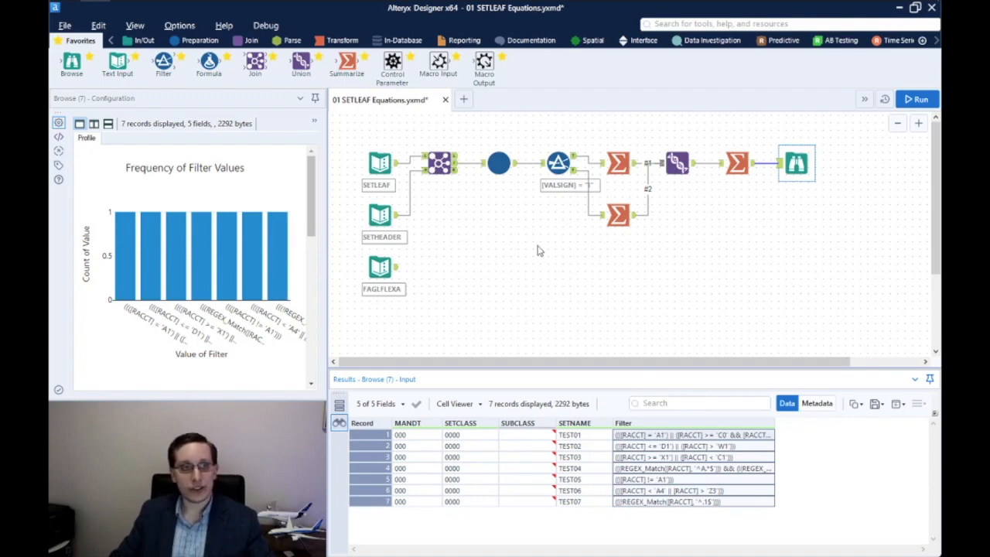
{"action": "left_click", "coordinate": [464, 99]}
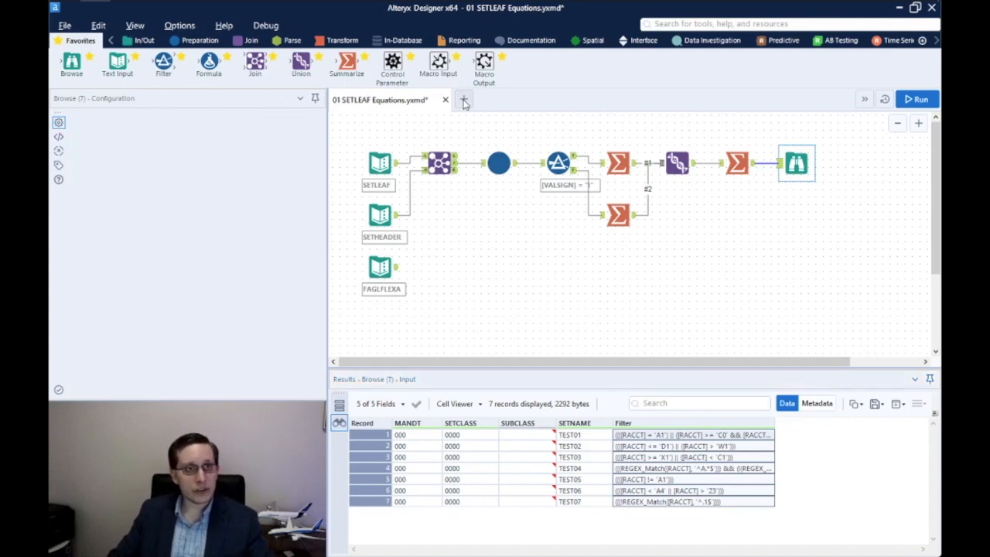
Copy the FAGLFLEXA Text Input into the new workflow and convert it to a Macro Input
{"action": "left_click", "coordinate": [365, 101]}
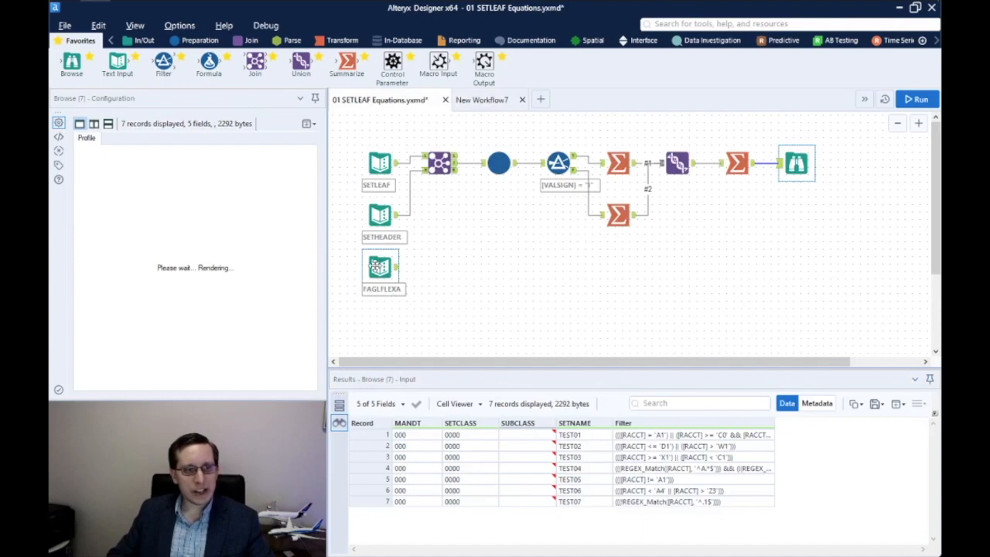
{"action": "left_click", "coordinate": [377, 266]}
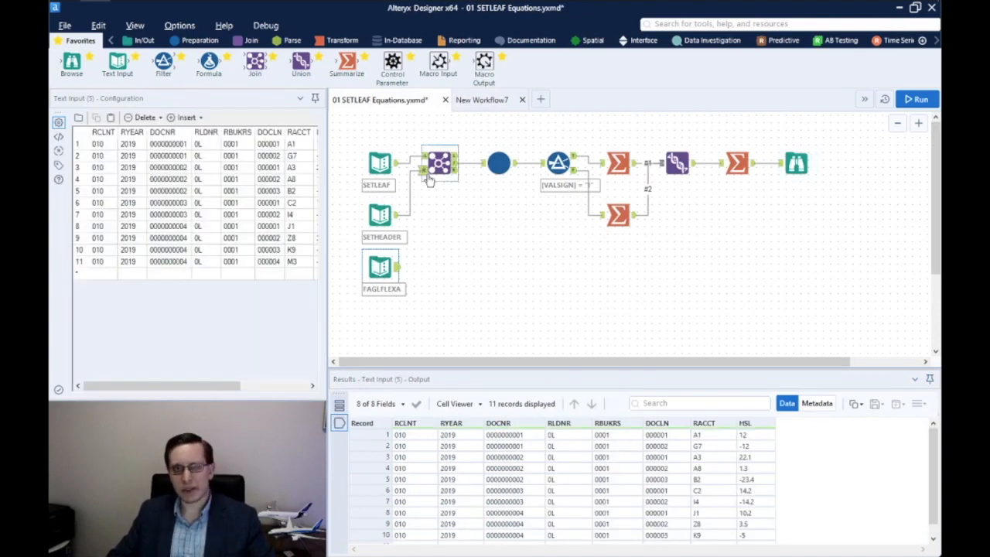
{"action": "left_click", "coordinate": [482, 100]}
{"action": "right_click", "coordinate": [417, 279]}
{"action": "left_click", "coordinate": [429, 281]}
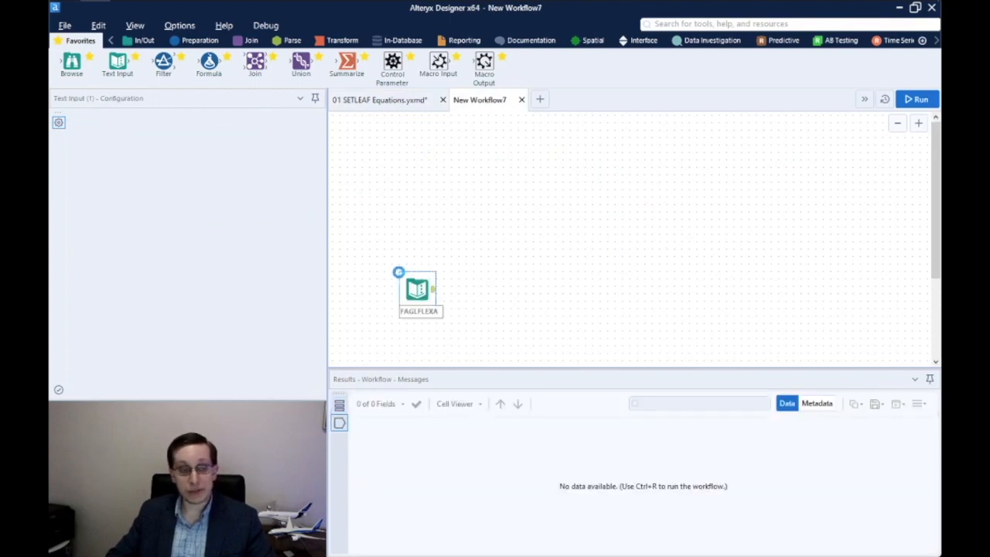
{"action": "right_click", "coordinate": [419, 285]}
{"action": "left_click", "coordinate": [482, 441]}
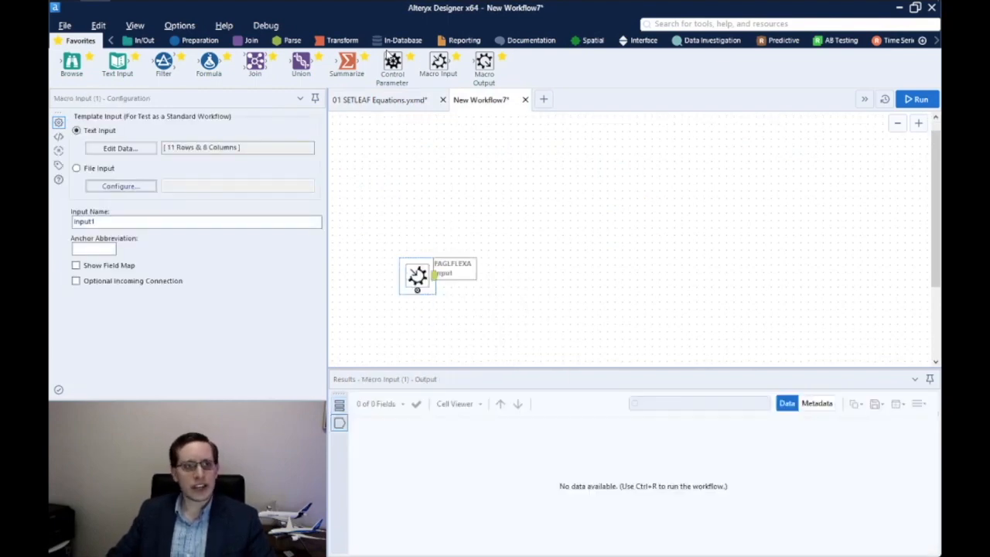
Add two Control Parameters, labelling the first Filter and starting the second as Set Name
{"action": "left_click_drag", "start_coordinate": [391, 53], "coordinate": [417, 157]}
{"action": "type", "text": "Filter"}
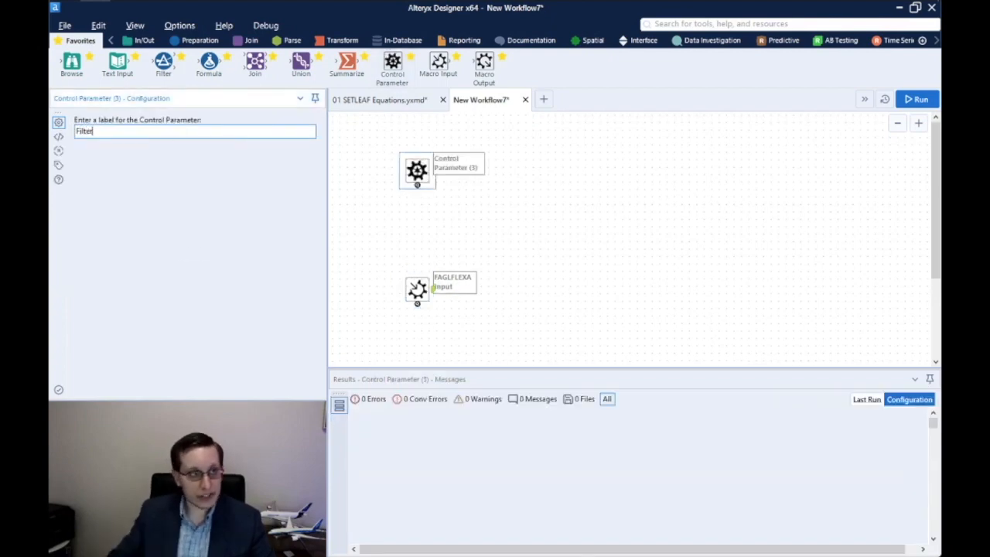
{"action": "left_click", "coordinate": [57, 166]}
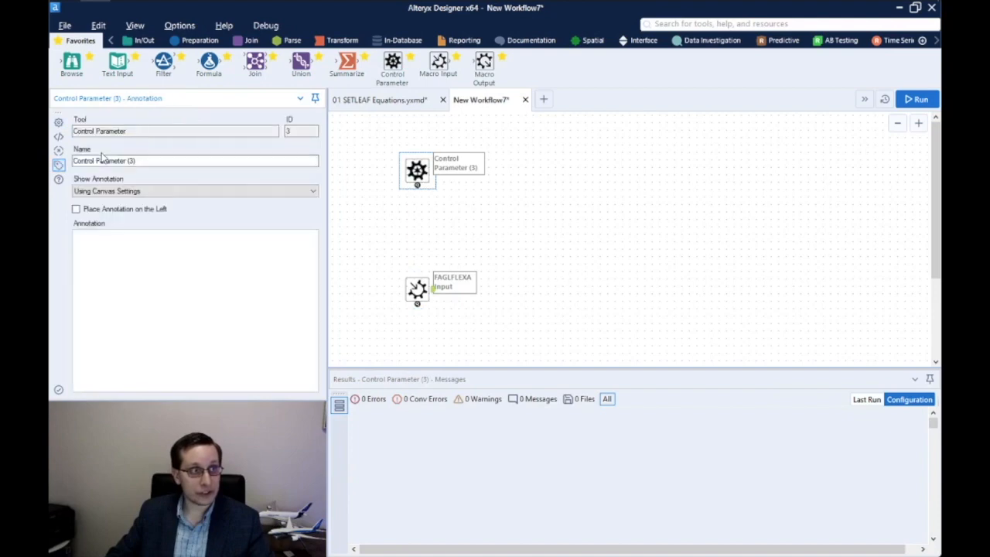
{"action": "type", "text": "Filter"}
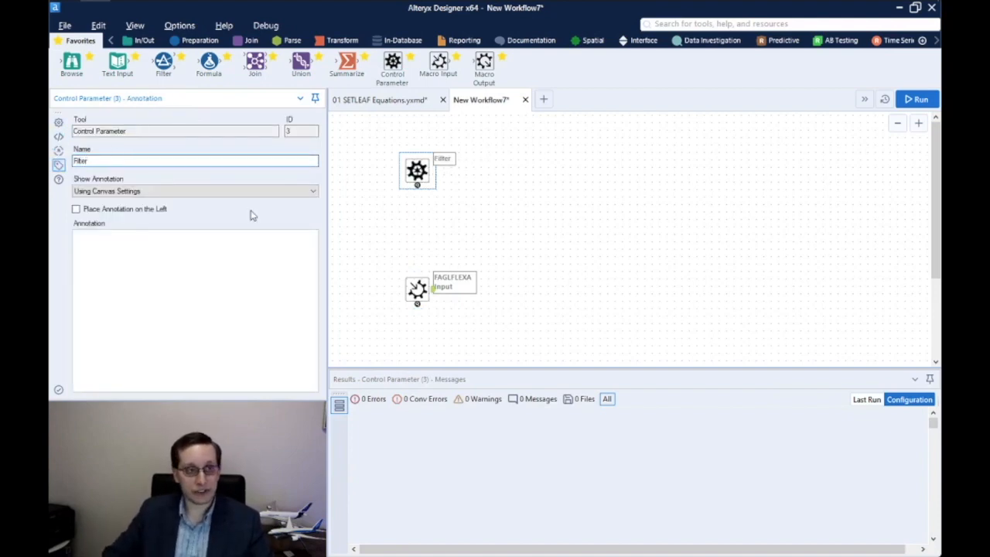
{"action": "left_click", "coordinate": [416, 174]}
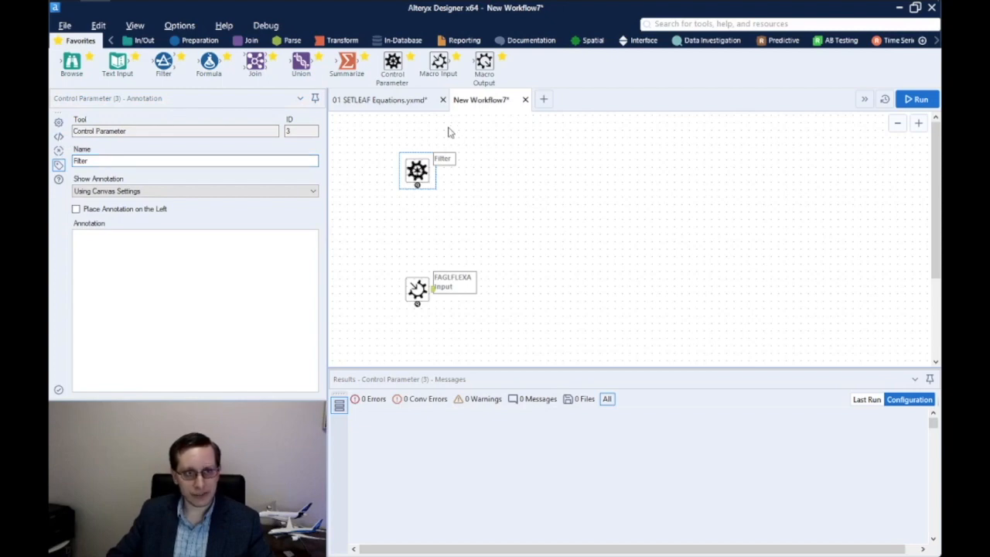
{"action": "left_click_drag", "start_coordinate": [392, 64], "coordinate": [416, 221]}
{"action": "type", "text": "Set Name"}
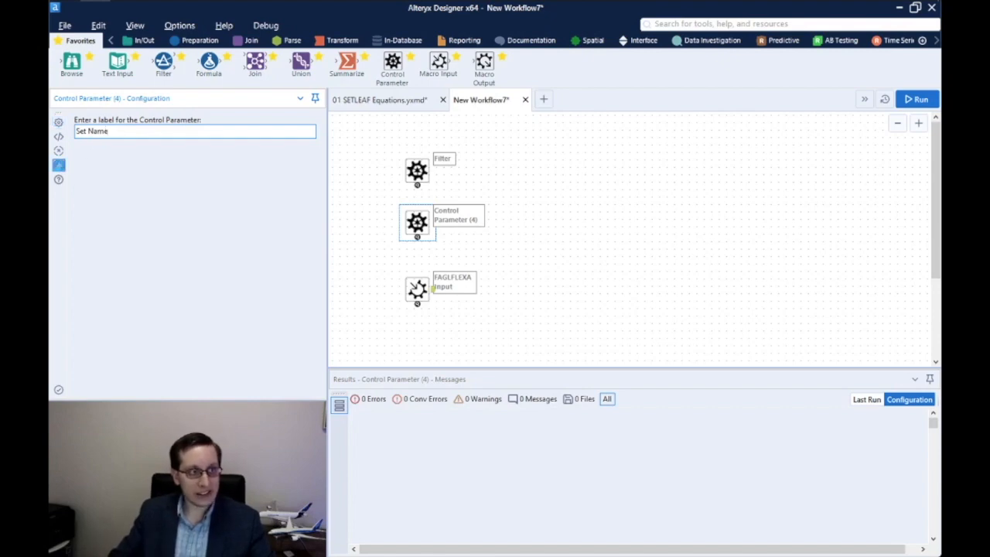
{"action": "left_click", "coordinate": [59, 164]}
Finish naming the parameter Set Name and set test constants Filter [RACCT] = 'A1' and SetName TEST1
{"action": "type", "text": "SetName"}
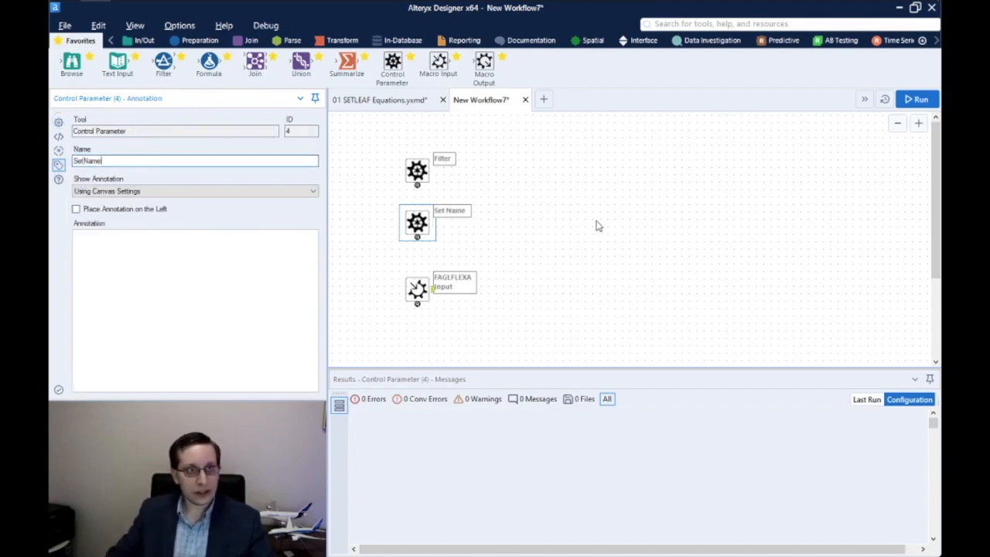
{"action": "left_click", "coordinate": [595, 226]}
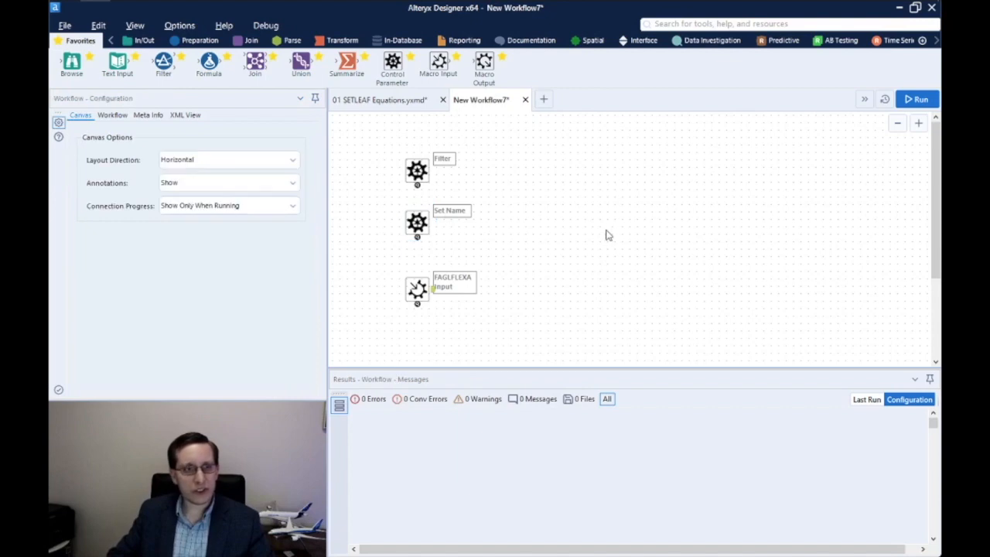
{"action": "left_click", "coordinate": [111, 115]}
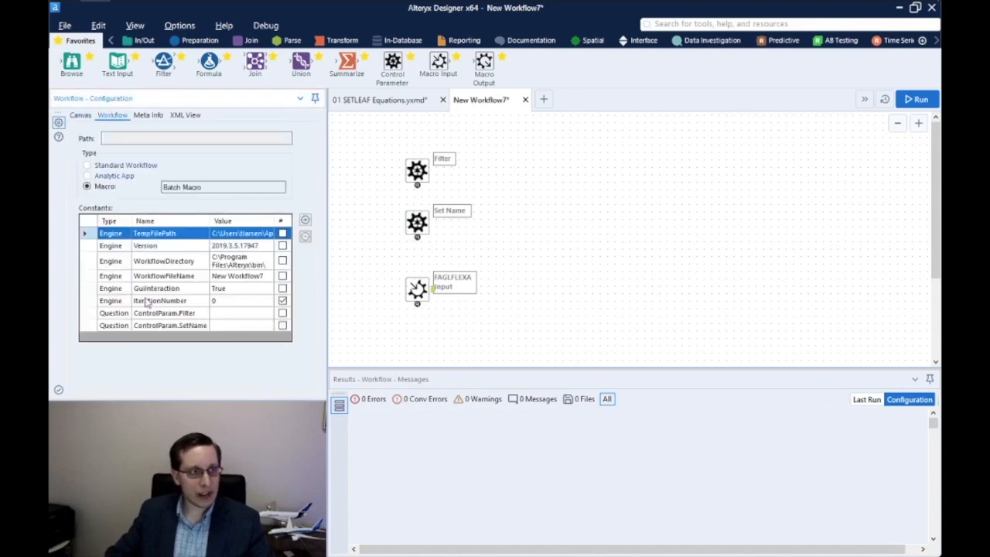
{"action": "left_click", "coordinate": [230, 312]}
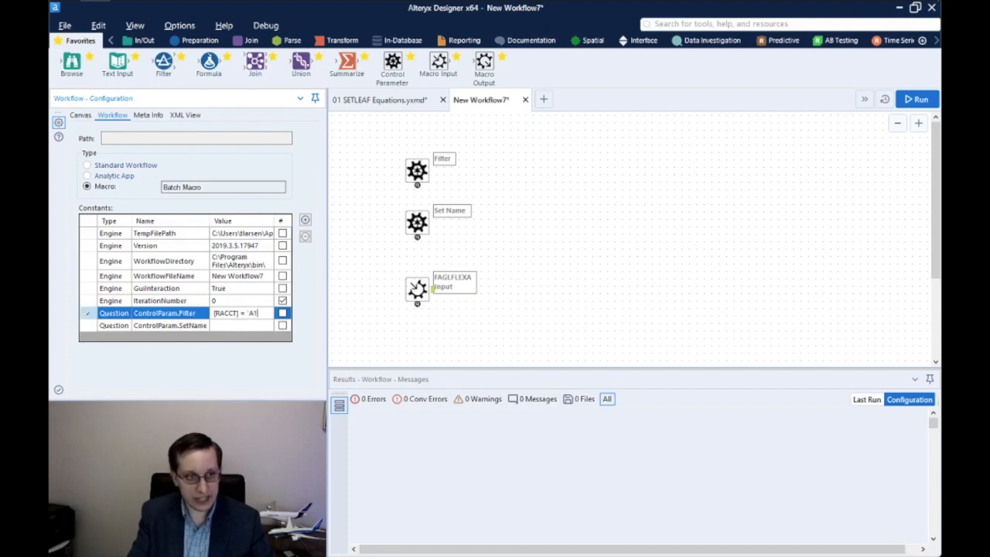
{"action": "key", "text": "Return"}
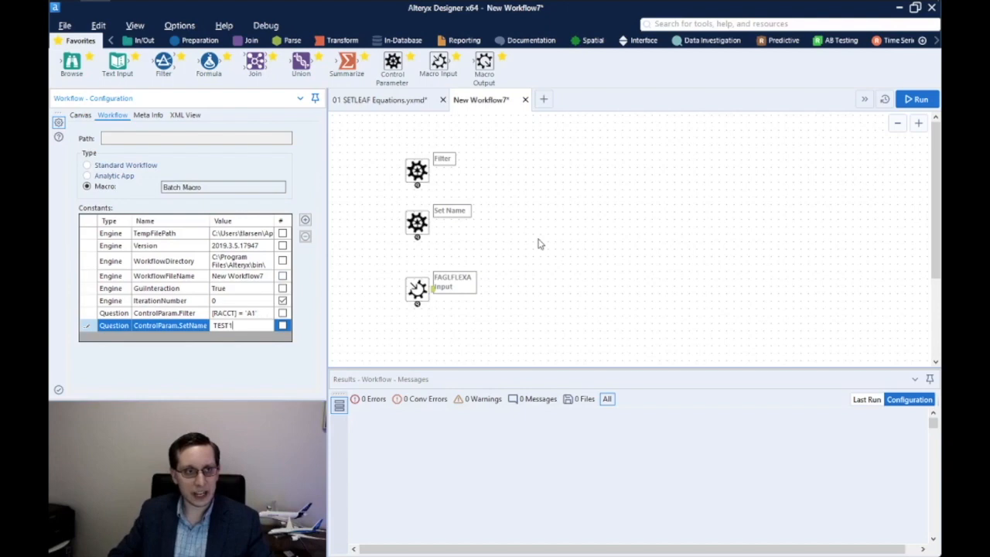
{"action": "key", "text": "Return"}
Add a Filter tool using custom expression %Question.ControlParam.Filter% and annotate it Filter
{"action": "left_click_drag", "start_coordinate": [163, 63], "coordinate": [470, 297]}
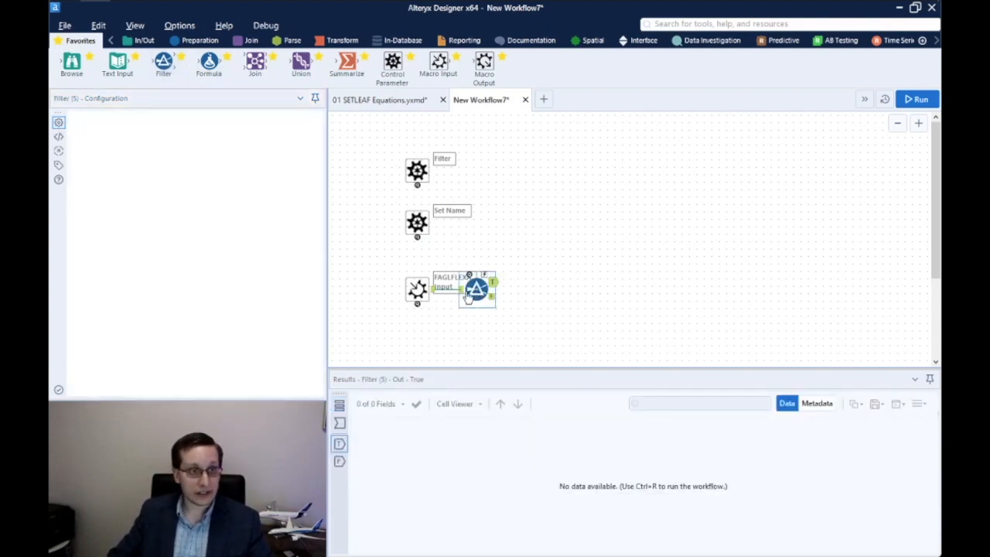
{"action": "left_click", "coordinate": [79, 188]}
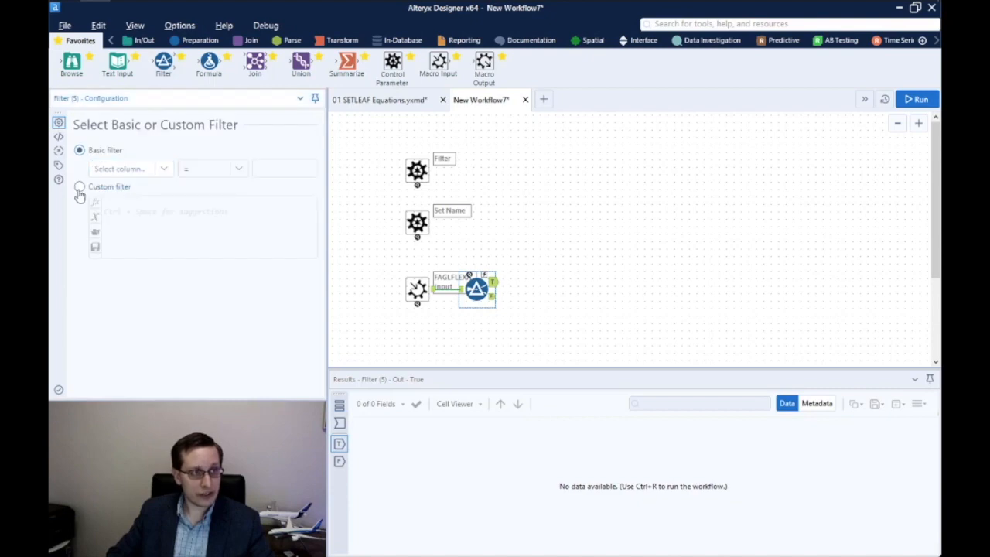
{"action": "left_click", "coordinate": [137, 214]}
{"action": "type", "text": "%Question.ControlParam.Filter%"}
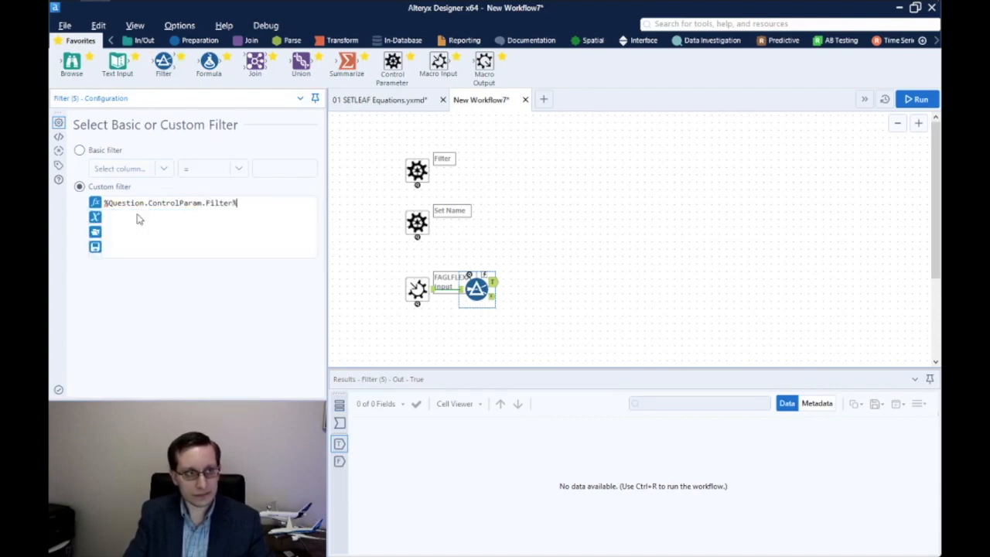
{"action": "left_click", "coordinate": [58, 165]}
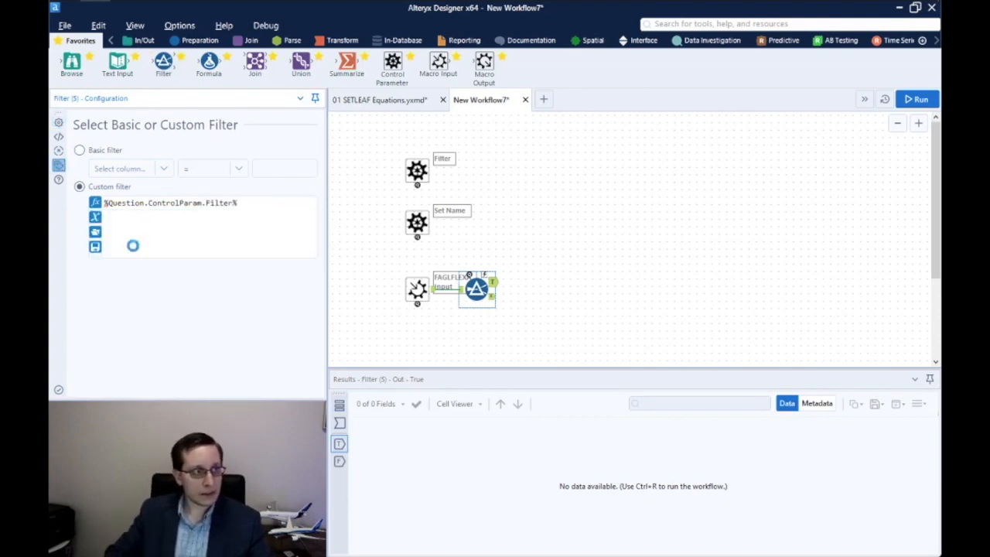
{"action": "left_click", "coordinate": [128, 244]}
{"action": "type", "text": "Filter"}
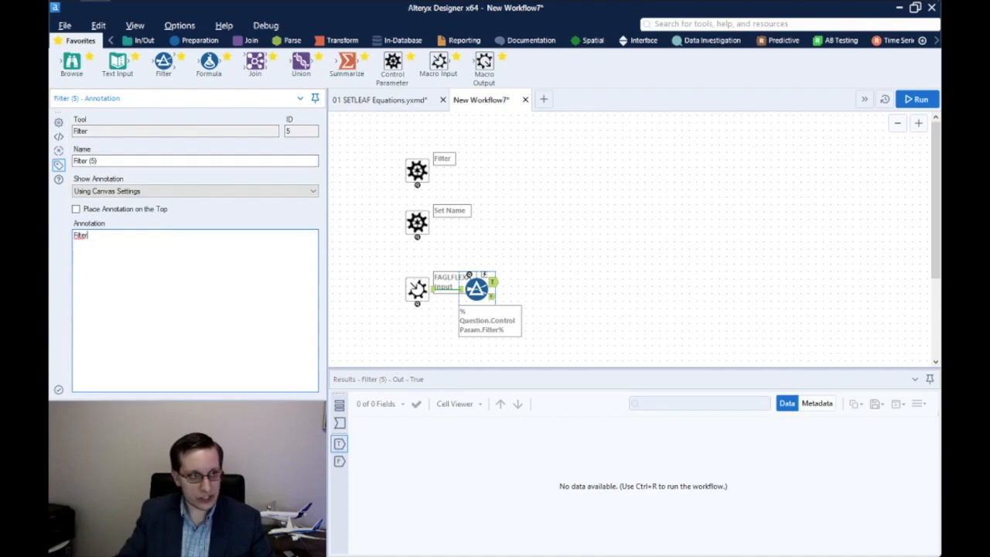
{"action": "left_click", "coordinate": [583, 239]}
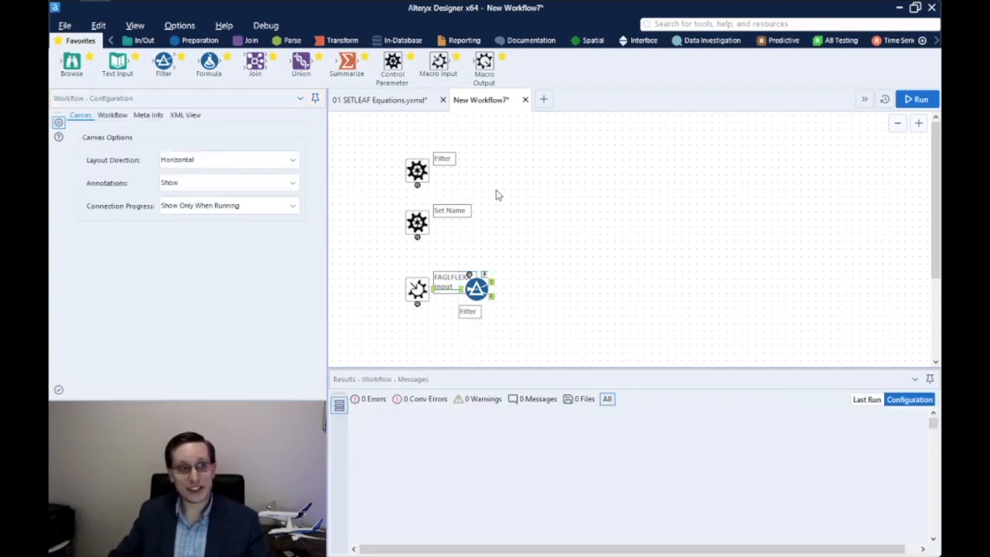
Add a Formula creating Set Name = "%Question.ControlParam.SetName%", annotated Set Name, followed by a Macro Output
{"action": "left_click_drag", "start_coordinate": [209, 62], "coordinate": [544, 288]}
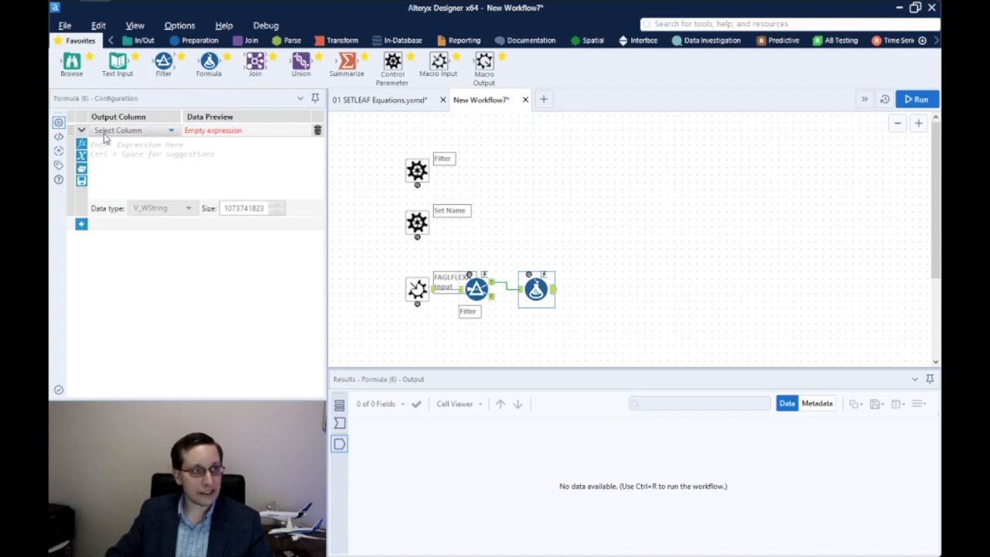
{"action": "left_click", "coordinate": [107, 131]}
{"action": "left_click", "coordinate": [111, 144]}
{"action": "type", "text": "Set Name"}
{"action": "left_click", "coordinate": [113, 144]}
{"action": "type", "text": "\"%Question.ControlParam.Set"}
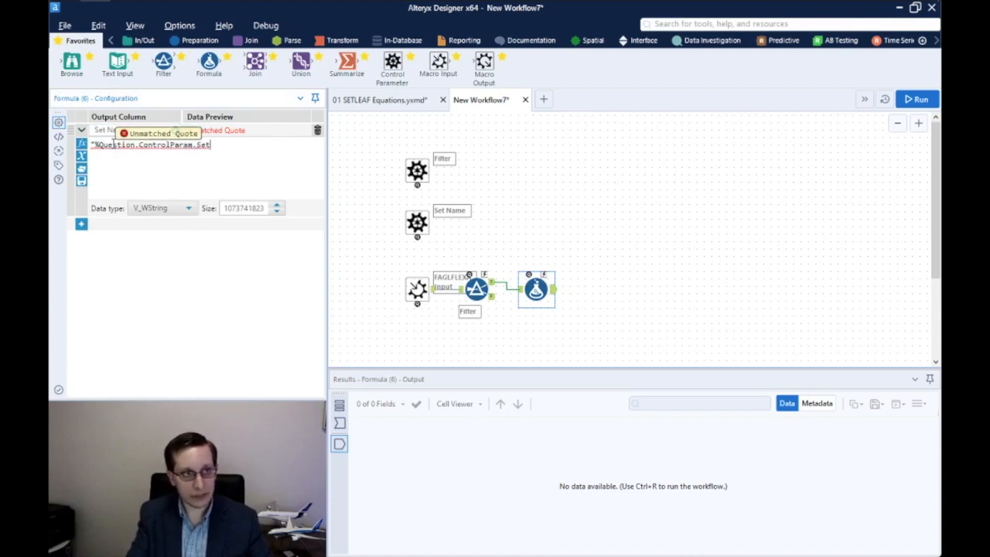
{"action": "type", "text": "Name%\""}
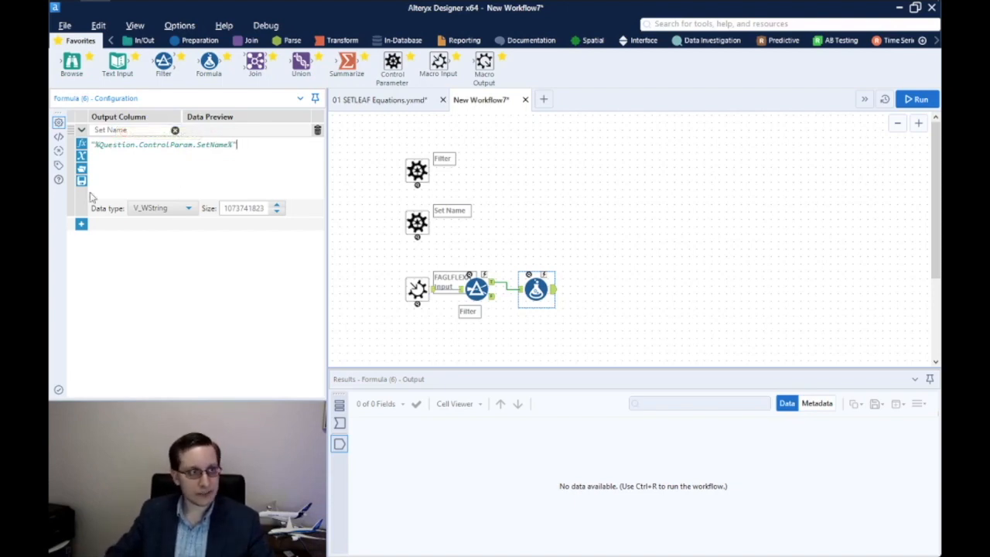
{"action": "left_click", "coordinate": [58, 165]}
{"action": "left_click", "coordinate": [121, 252]}
{"action": "type", "text": "Set Name"}
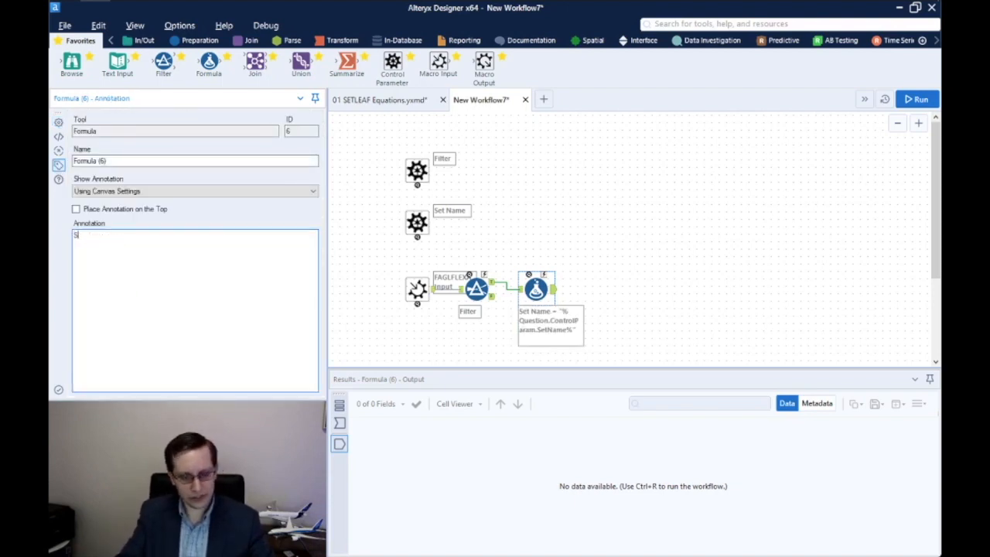
{"action": "left_click_drag", "start_coordinate": [483, 62], "coordinate": [595, 276]}
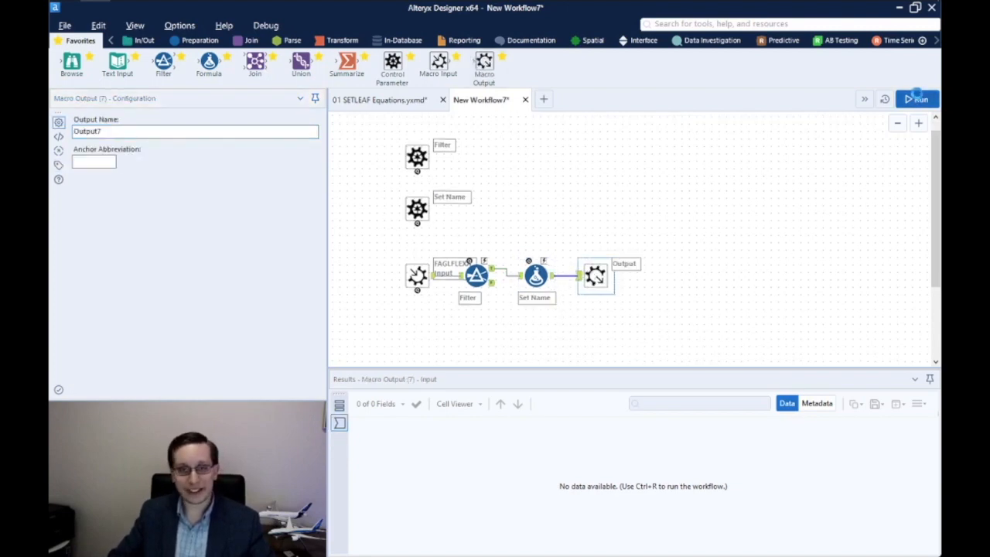
Run the macro and confirm the record's Set Name is TEST1
{"action": "left_click", "coordinate": [915, 98]}
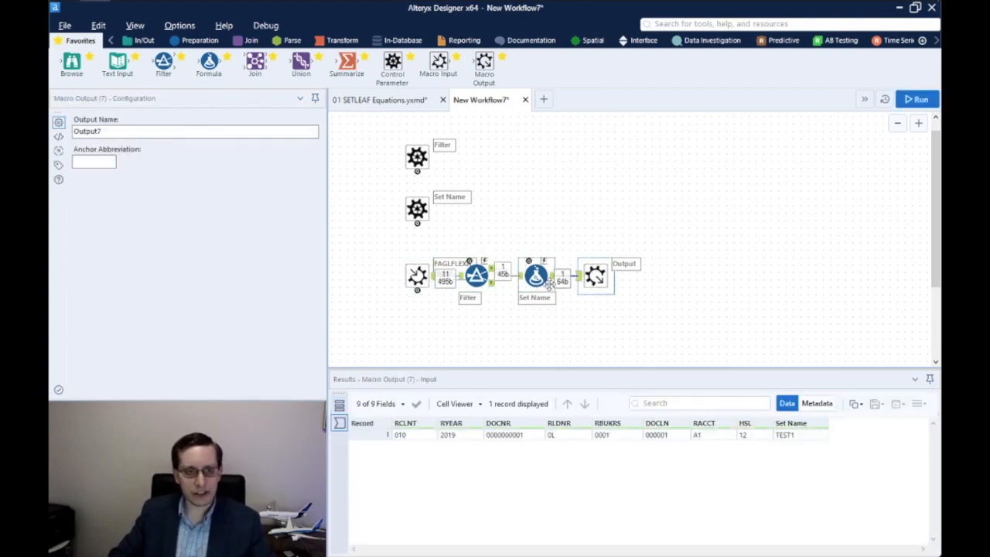
{"action": "left_click_drag", "start_coordinate": [551, 277], "coordinate": [580, 279]}
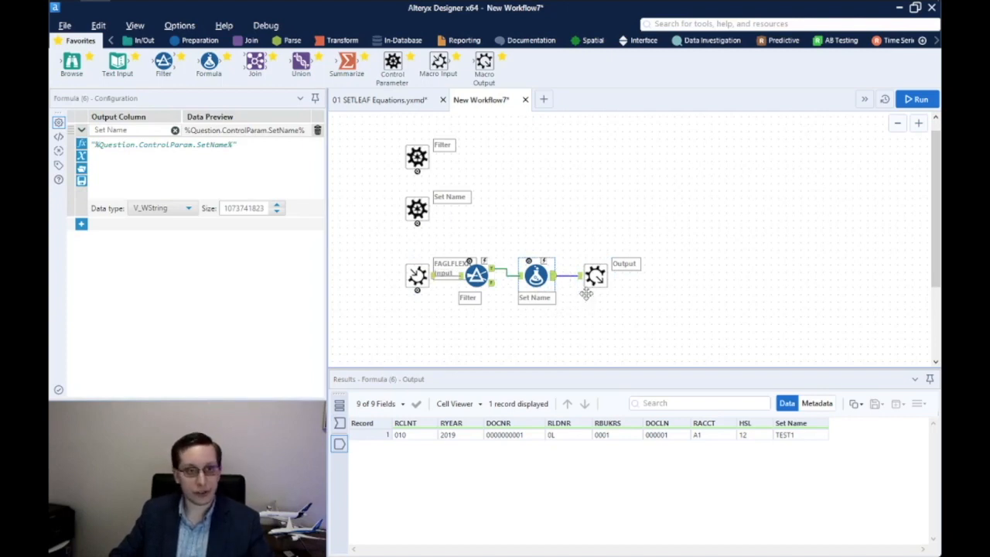
{"action": "left_click", "coordinate": [797, 438]}
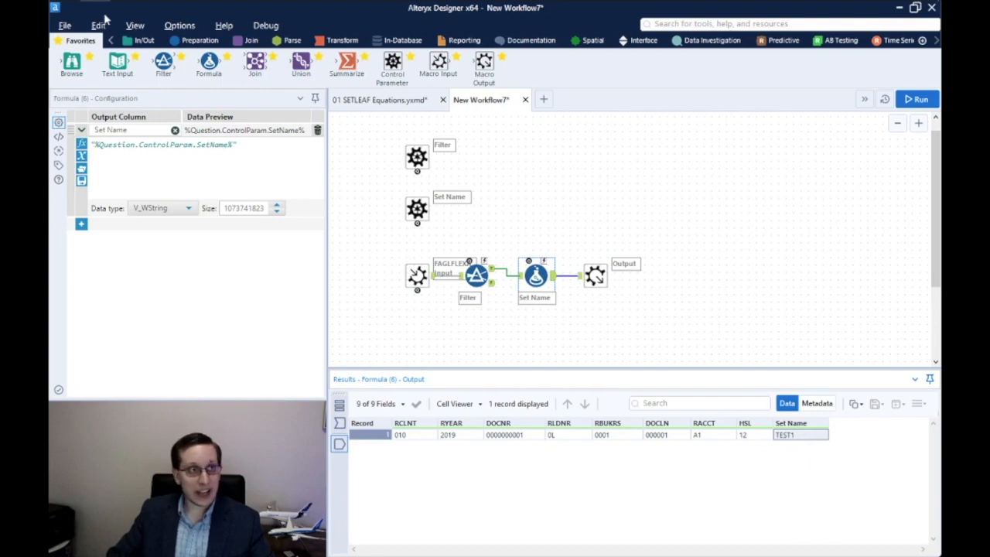
Save the macro as Tag with Sets.yxmc
{"action": "left_click", "coordinate": [65, 25]}
{"action": "left_click", "coordinate": [112, 147]}
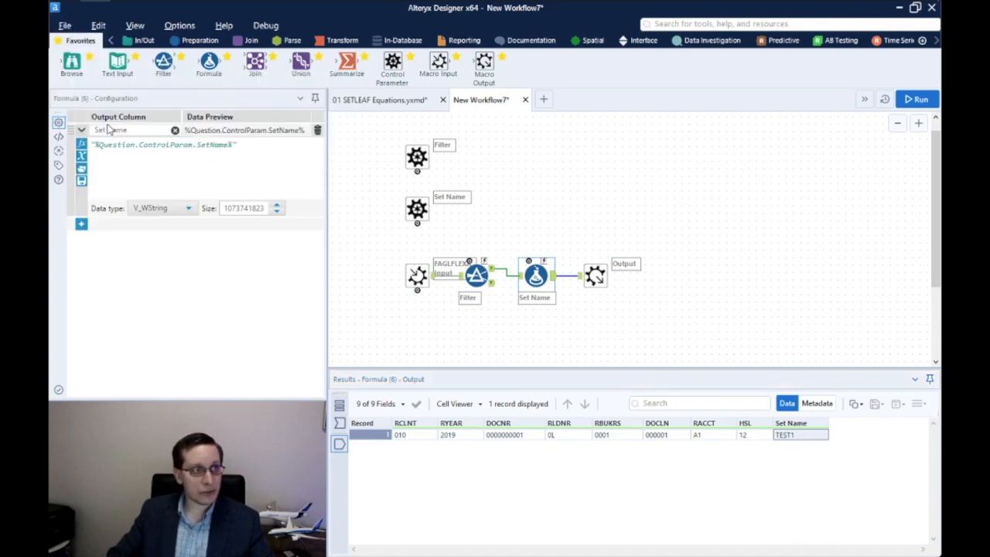
{"action": "type", "text": "Te"}
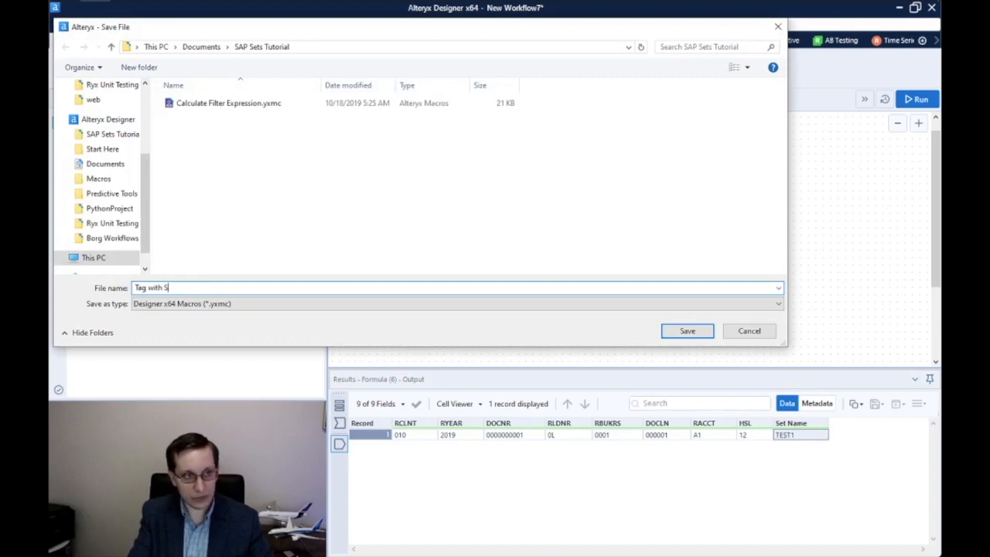
{"action": "key", "text": "Return"}
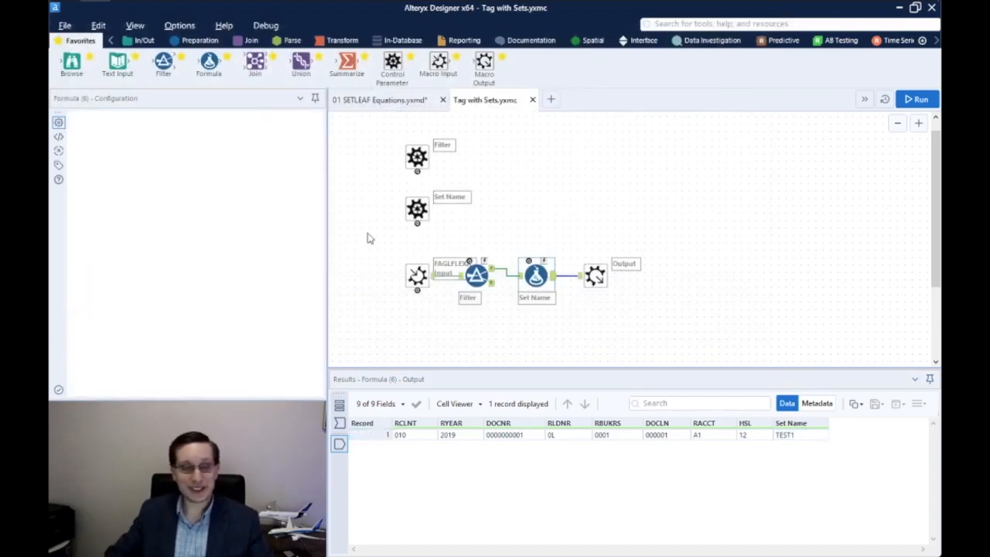
Insert Tag with Sets into SETLEAF Equations, feeding Summarize to its control input and FAGLFLEXA to its data input
{"action": "left_click", "coordinate": [418, 159]}
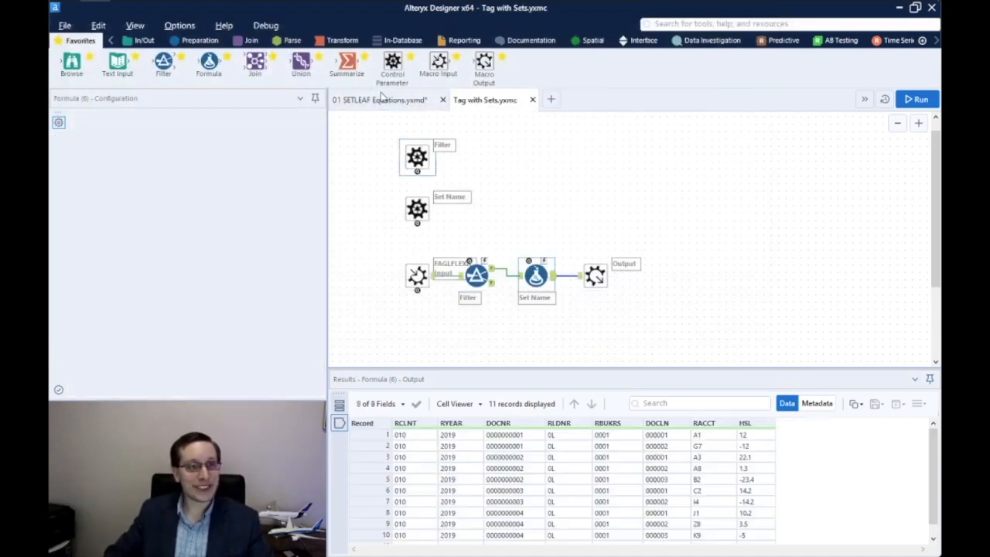
{"action": "right_click", "coordinate": [801, 253]}
{"action": "mouse_move", "coordinate": [823, 292]}
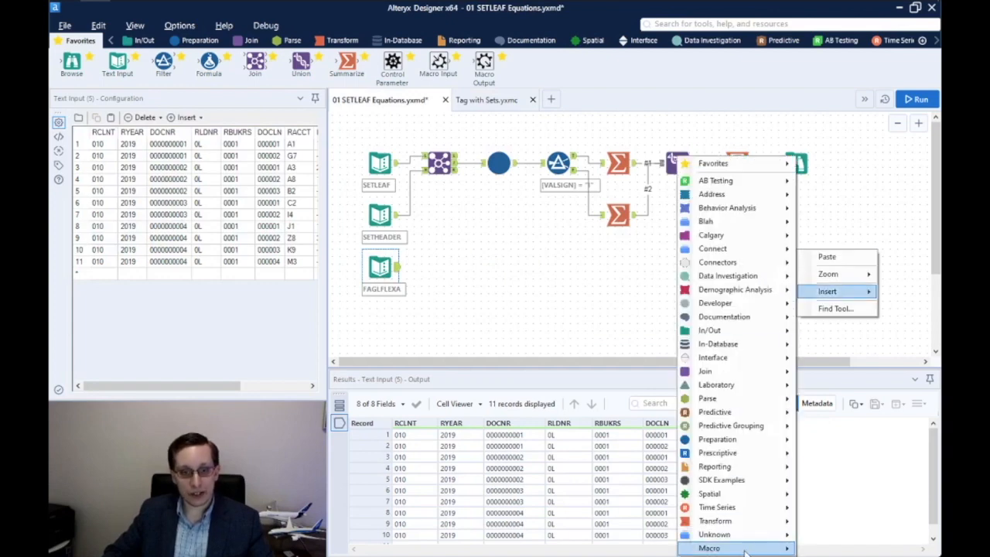
{"action": "left_click", "coordinate": [727, 308]}
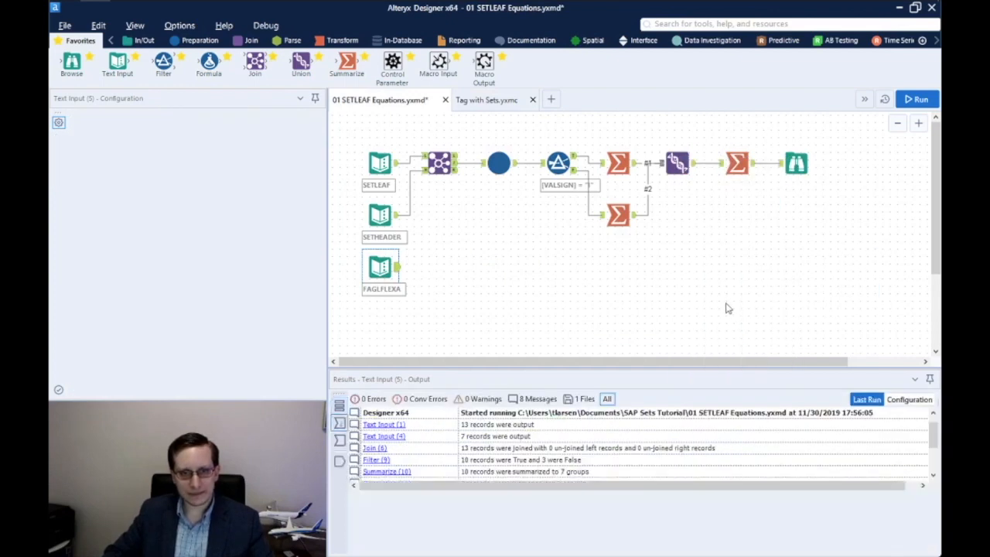
{"action": "left_click_drag", "start_coordinate": [811, 265], "coordinate": [796, 265]}
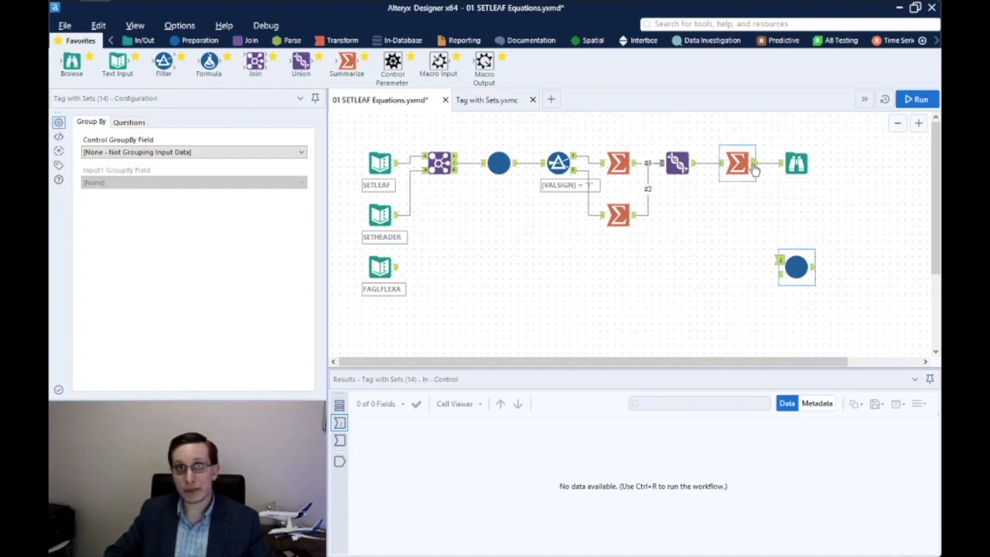
{"action": "left_click_drag", "start_coordinate": [765, 212], "coordinate": [780, 260]}
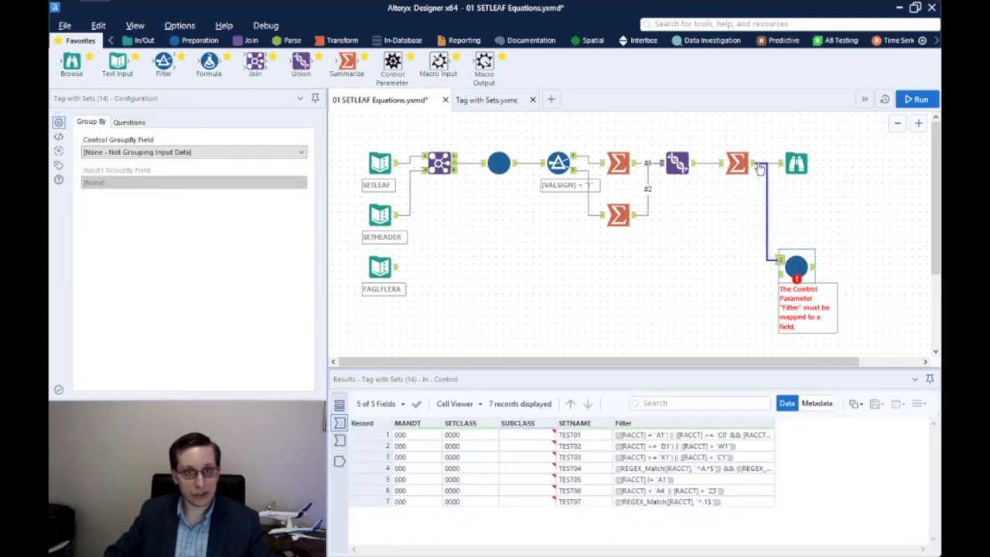
{"action": "left_click_drag", "start_coordinate": [396, 267], "coordinate": [779, 275]}
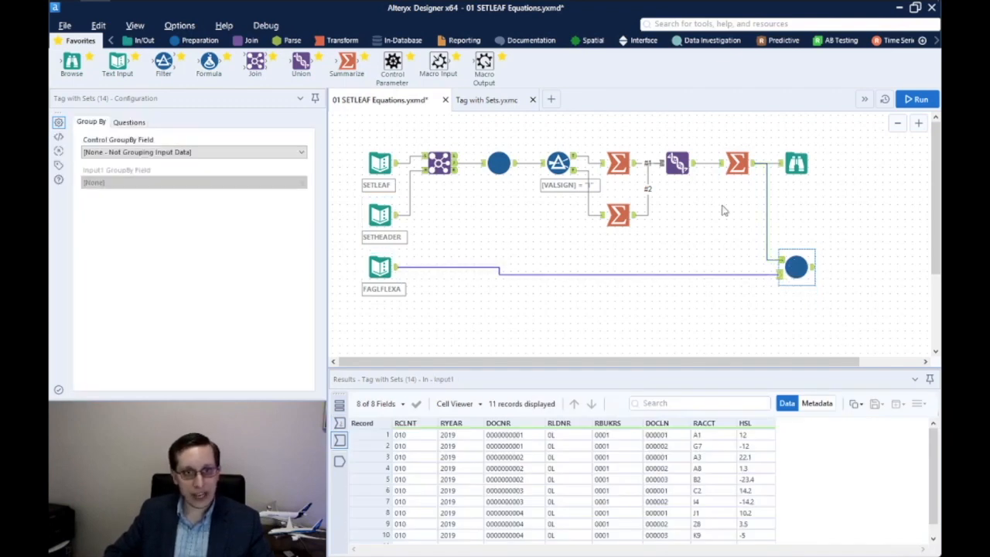
Map the macro's questions to Filter and SETNAME, add a Browse after it, and run the workflow
{"action": "left_click", "coordinate": [754, 167]}
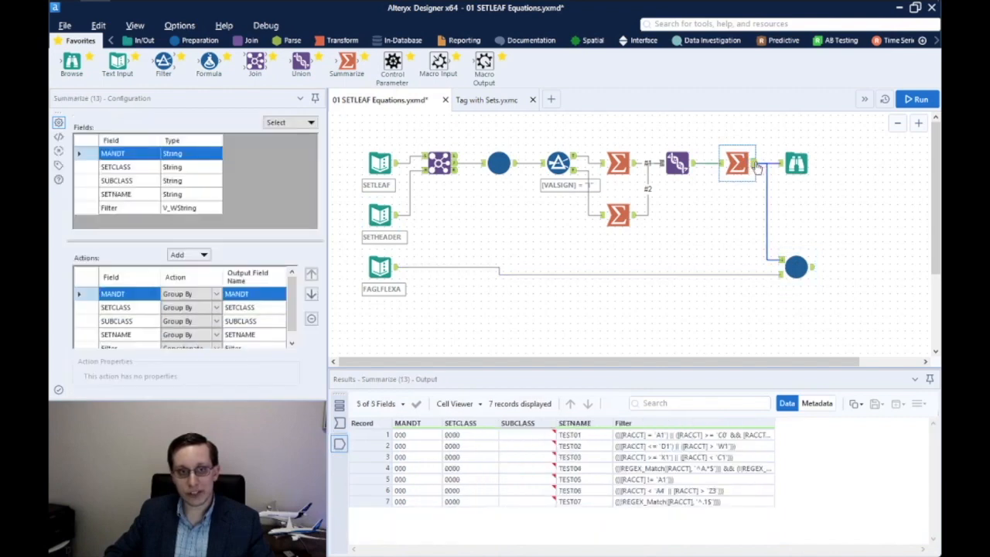
{"action": "left_click", "coordinate": [805, 260]}
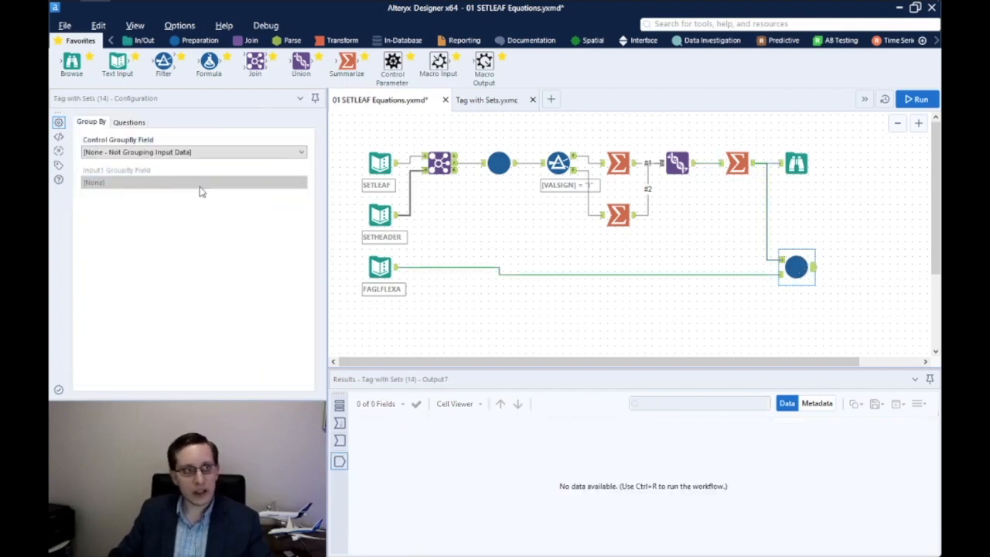
{"action": "left_click", "coordinate": [124, 123]}
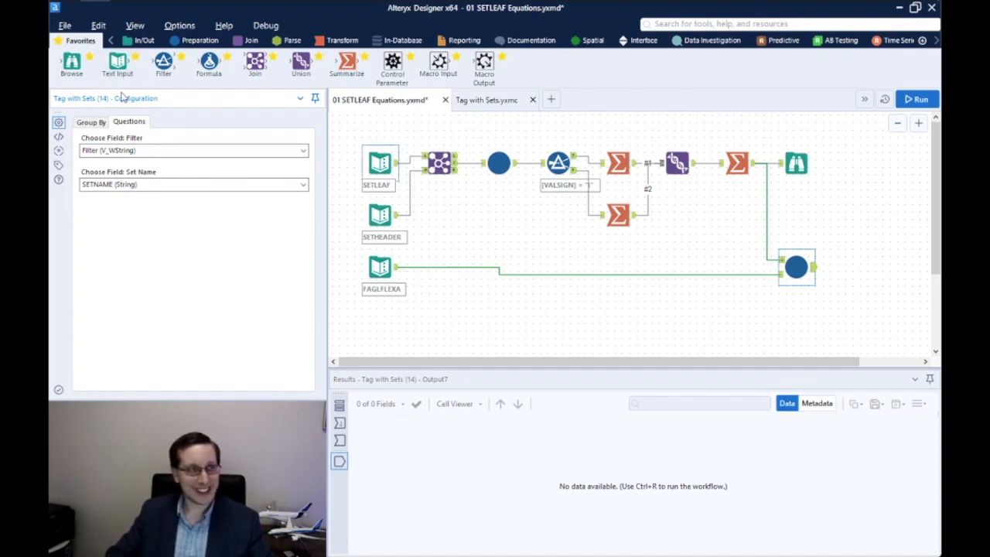
{"action": "left_click_drag", "start_coordinate": [85, 68], "coordinate": [856, 267]}
{"action": "left_click", "coordinate": [916, 99]}
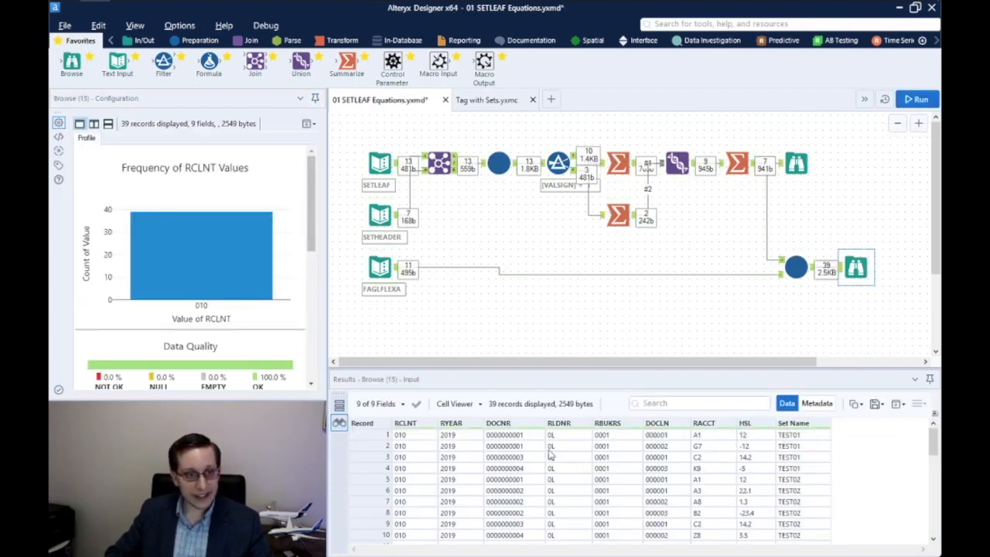
{"action": "left_click_drag", "start_coordinate": [804, 435], "coordinate": [816, 524]}
{"action": "scroll", "coordinate": [816, 524], "scroll_direction": "down", "scroll_amount": 4}
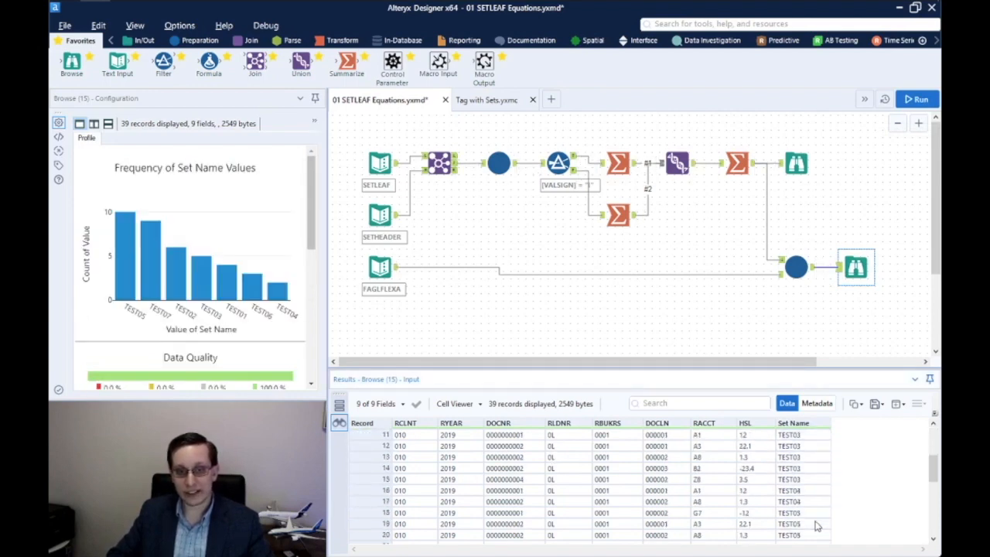
{"action": "scroll", "coordinate": [817, 524], "scroll_direction": "up", "scroll_amount": 4}
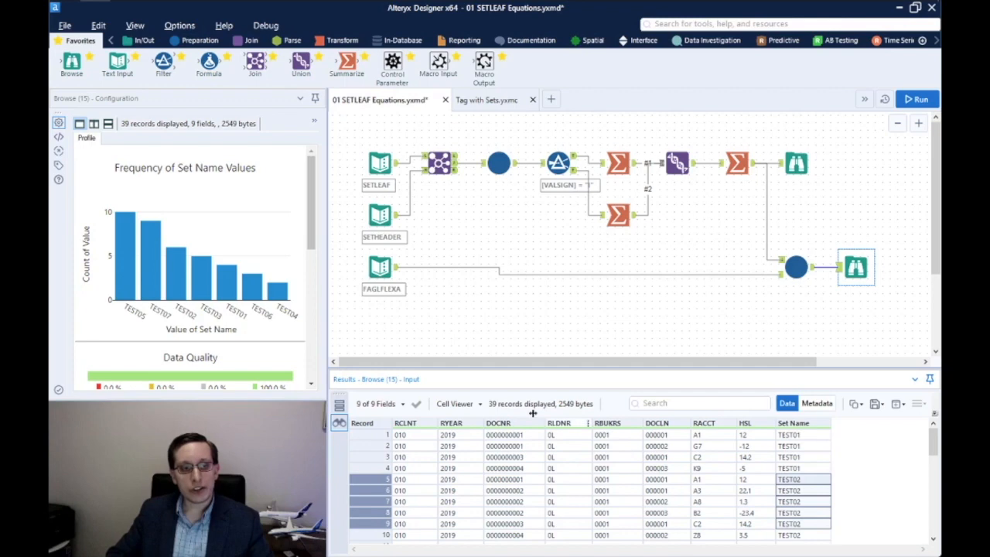
{"action": "left_click", "coordinate": [399, 287]}
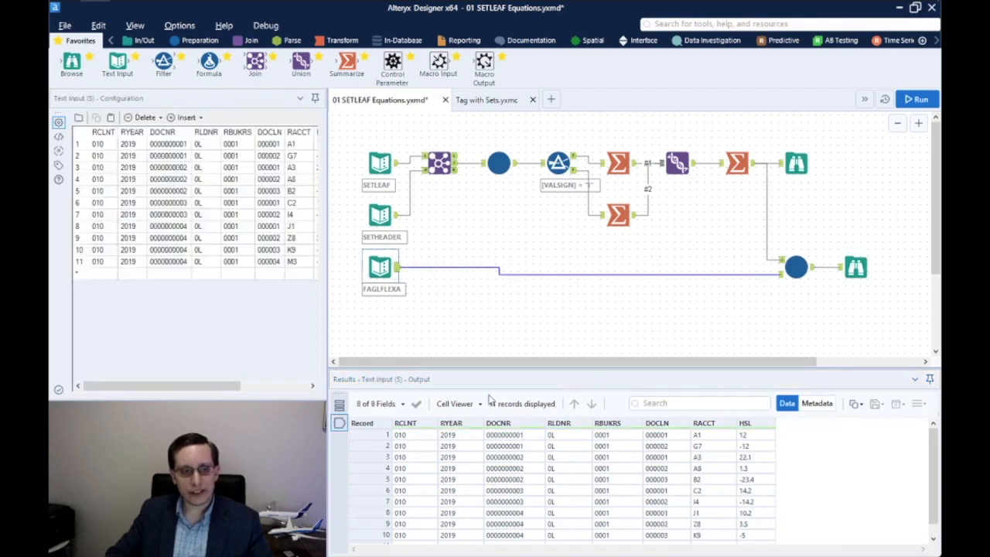
{"action": "left_click", "coordinate": [856, 268]}
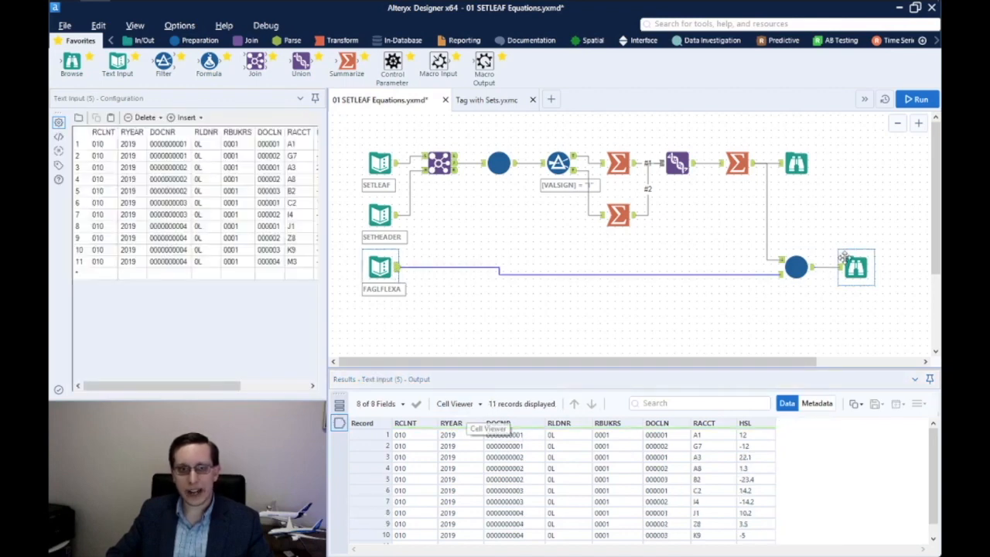